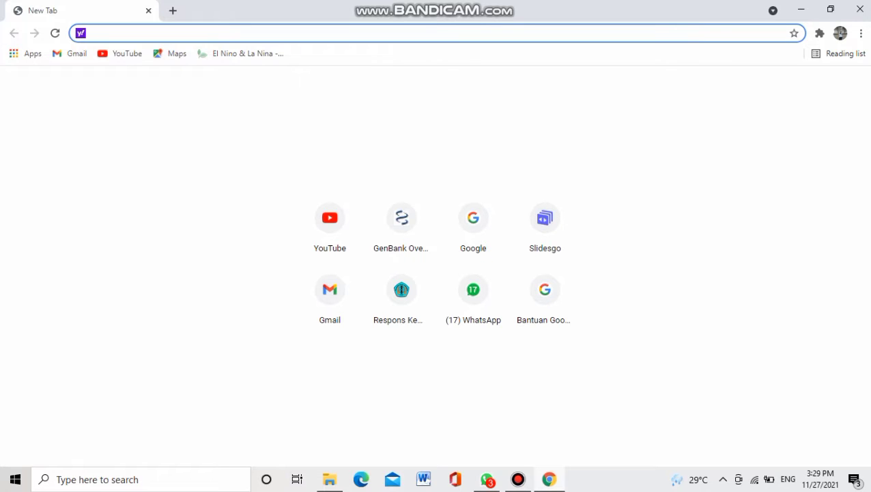
# Step: Look up GenBank in the browser and open the NCBI GenBank Overview page
pyautogui.write('Gen')
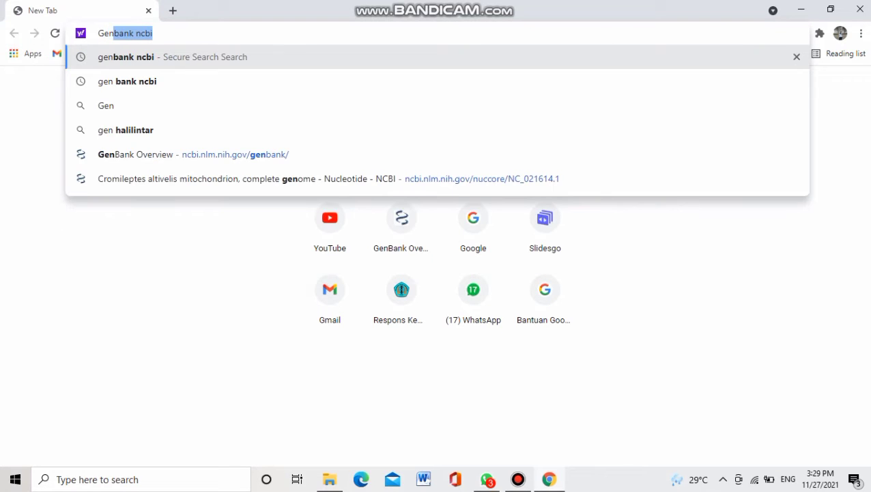
pyautogui.write('Bank')
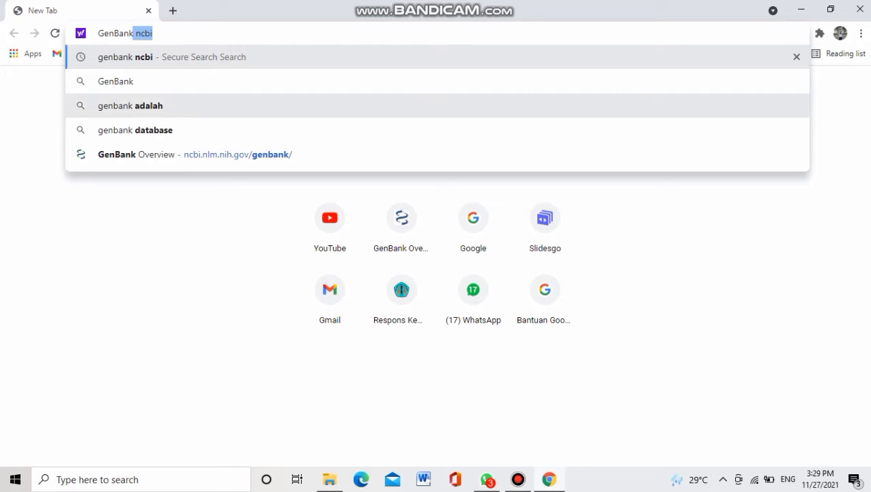
pyautogui.click(191, 155)
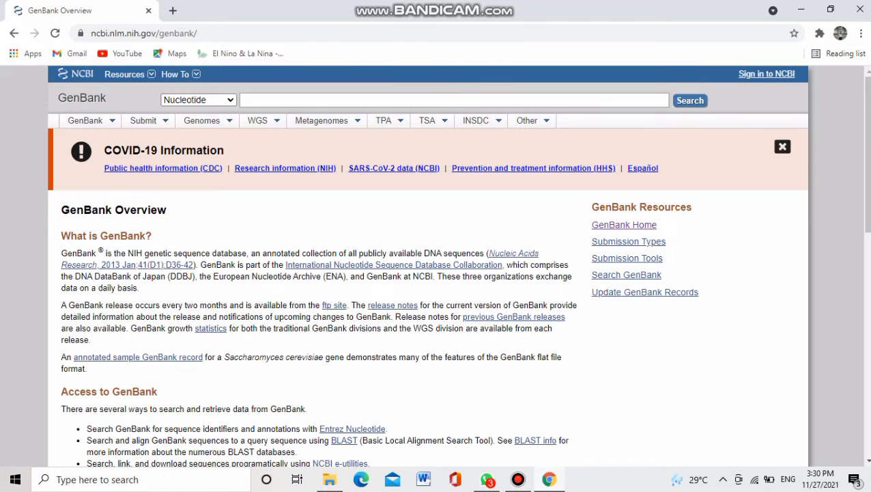
# Step: Search the Nucleotide database for "epinephelus fuscoguttatus co1"
pyautogui.write('epinephelus ')
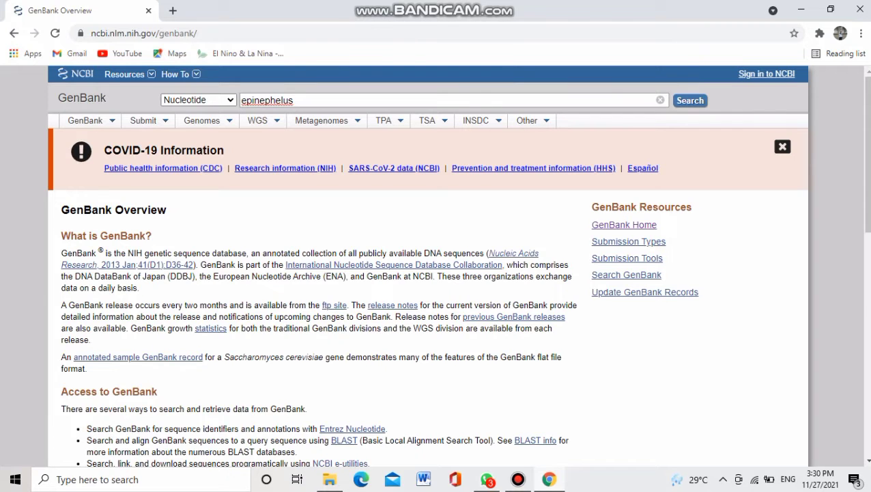
pyautogui.write('fuscoguttatus c')
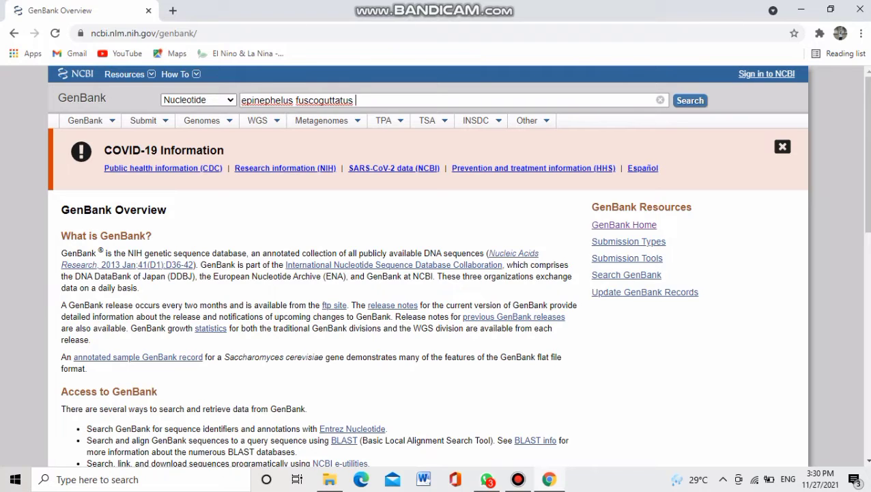
pyautogui.write('o1')
pyautogui.press('Return')
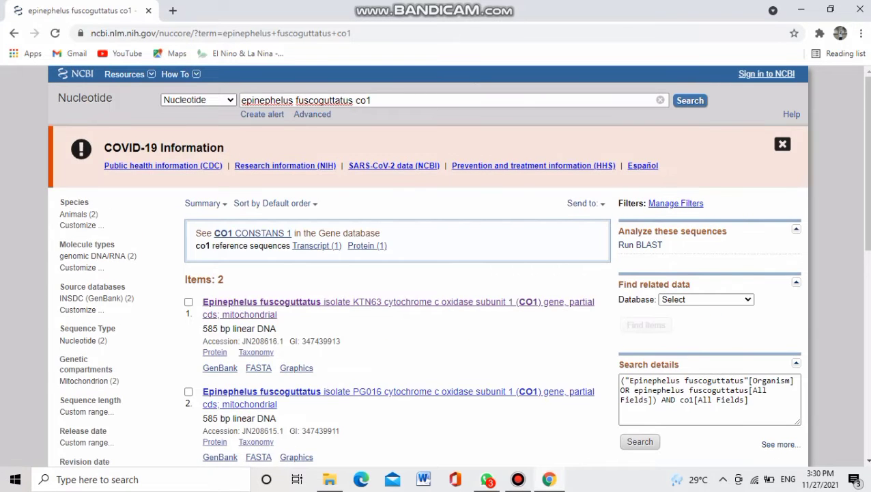
# Step: Open the Epinephelus fuscoguttatus isolate KTN63 CO1 gene record from the search results
pyautogui.scroll(-3, 396, 273)
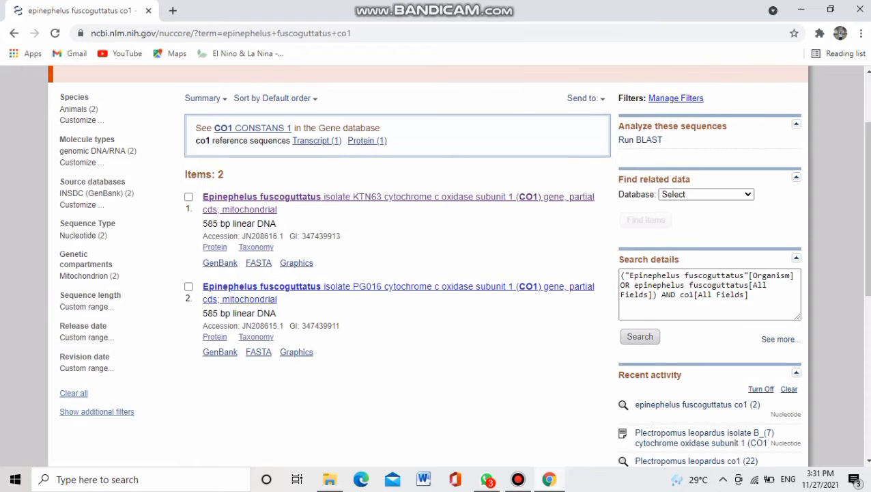
pyautogui.scroll(1, 457, 267)
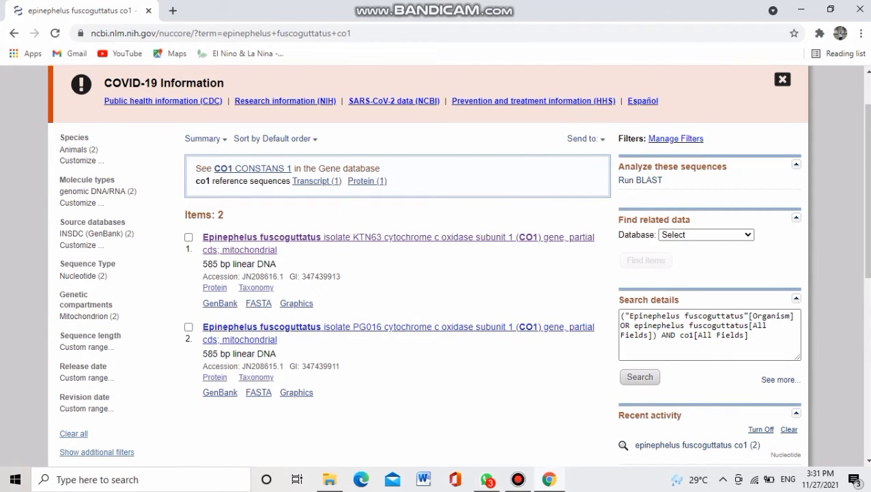
pyautogui.click(396, 237)
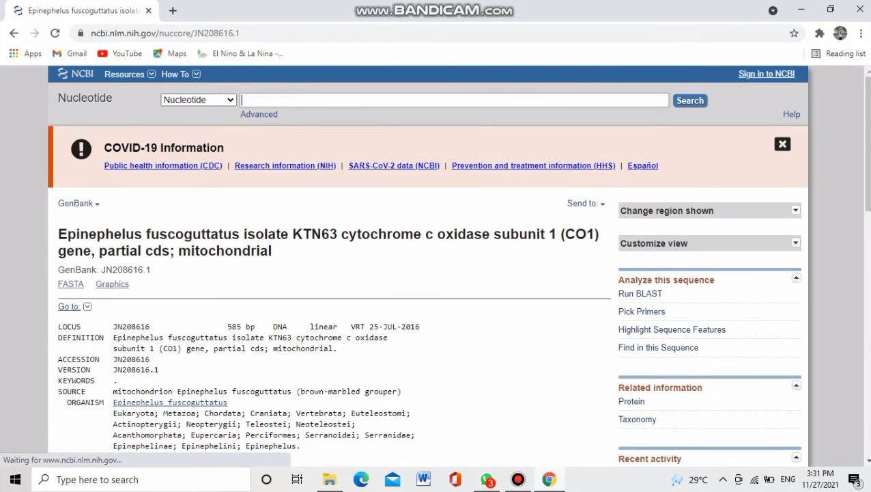
# Step: Download the complete KTN63 record as a file in FASTA format
pyautogui.scroll(-3, 328, 274)
pyautogui.scroll(1, 436, 266)
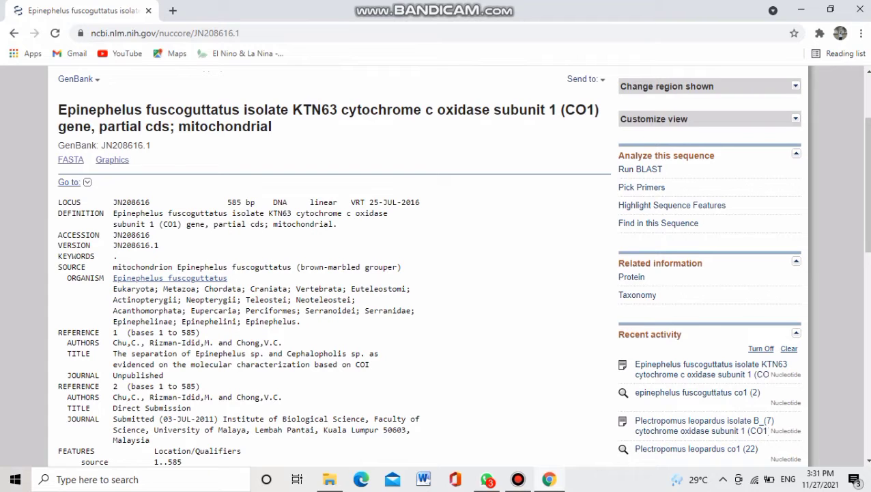
pyautogui.click(585, 78)
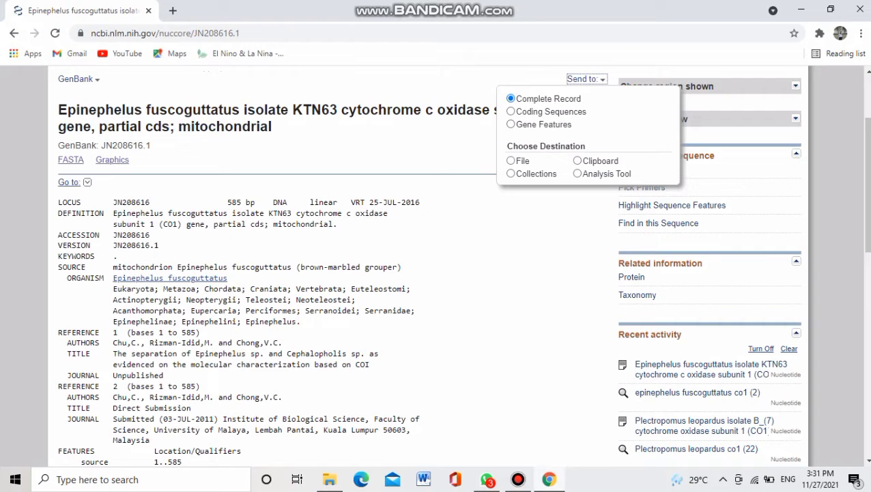
pyautogui.click(511, 161)
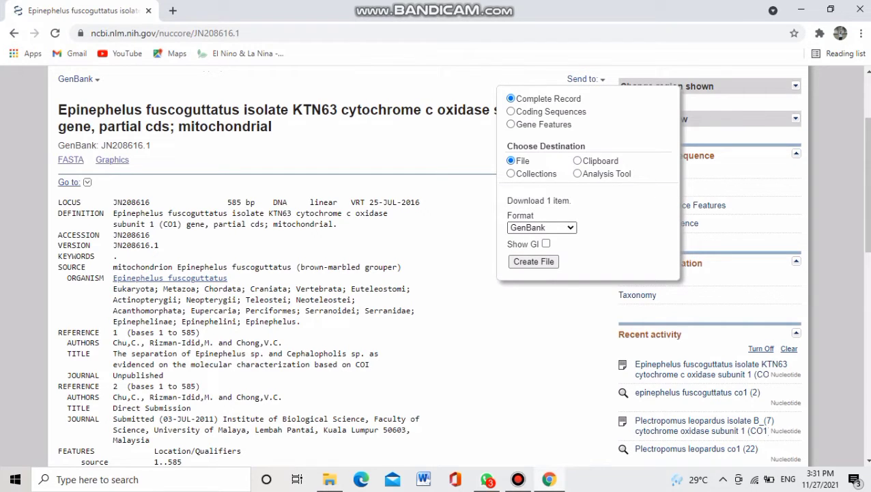
pyautogui.click(542, 227)
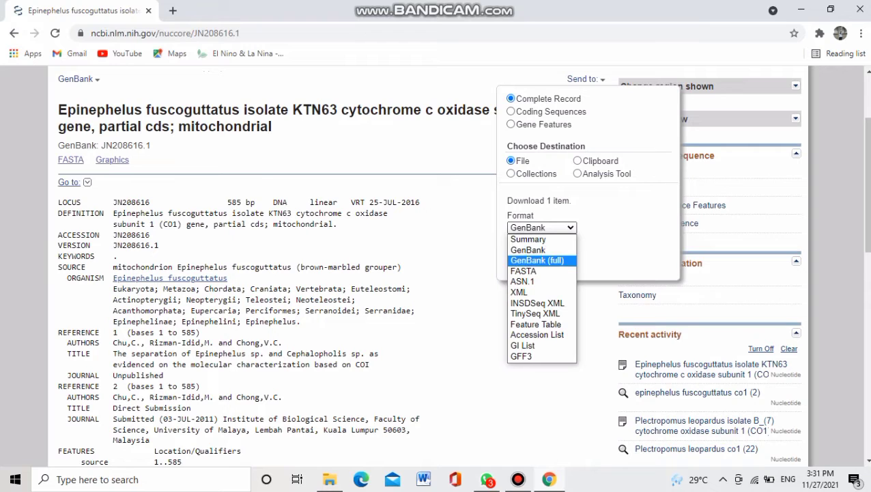
pyautogui.click(525, 271)
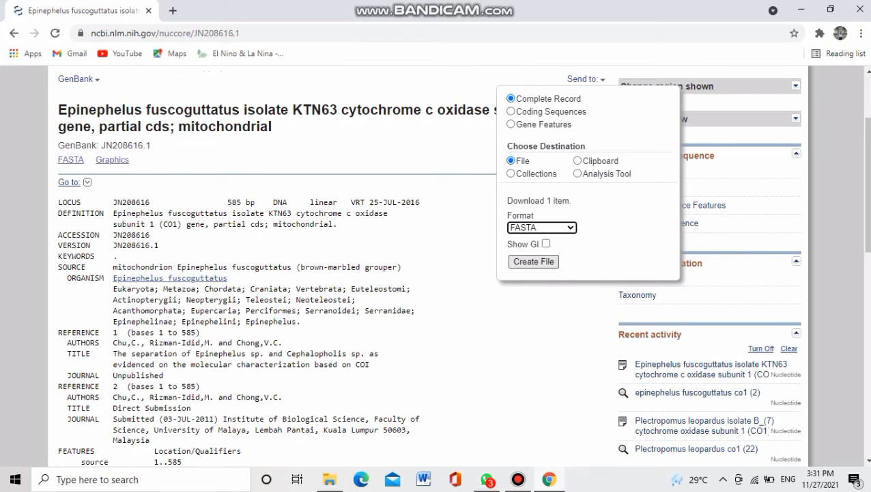
pyautogui.click(533, 262)
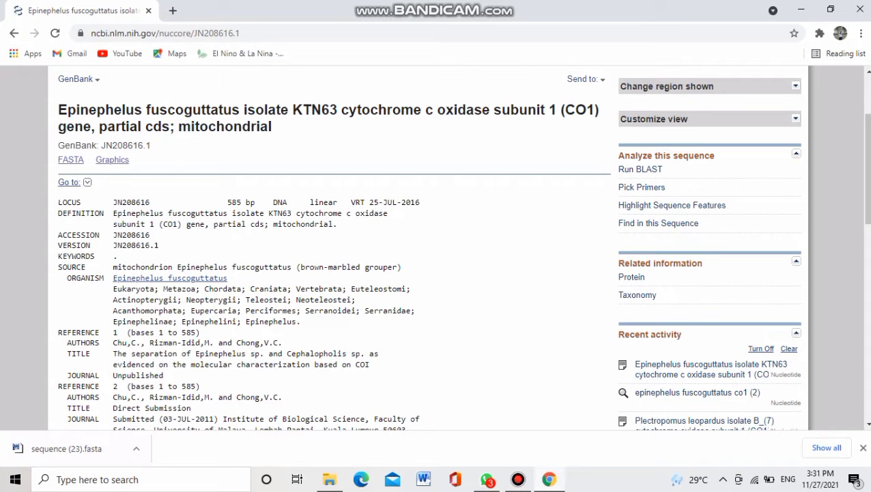
# Step: Switch to File Explorer and view the FASTA files in the Kerapu folder inside PrakBiogen
pyautogui.moveTo(330, 480)
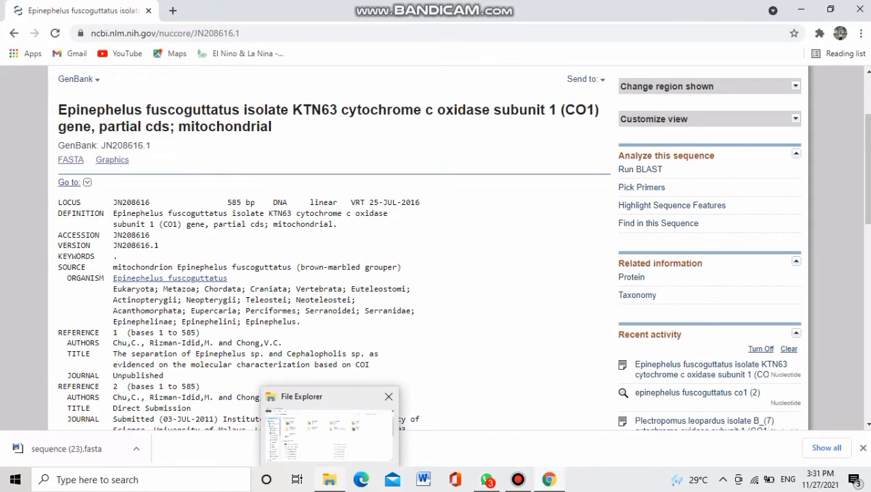
pyautogui.click(330, 430)
pyautogui.click(182, 144)
pyautogui.doubleClick(182, 144)
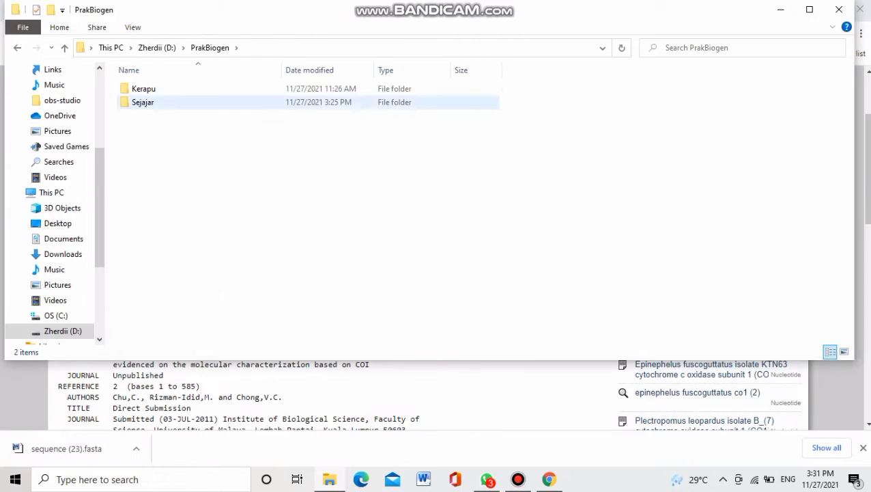
pyautogui.doubleClick(144, 89)
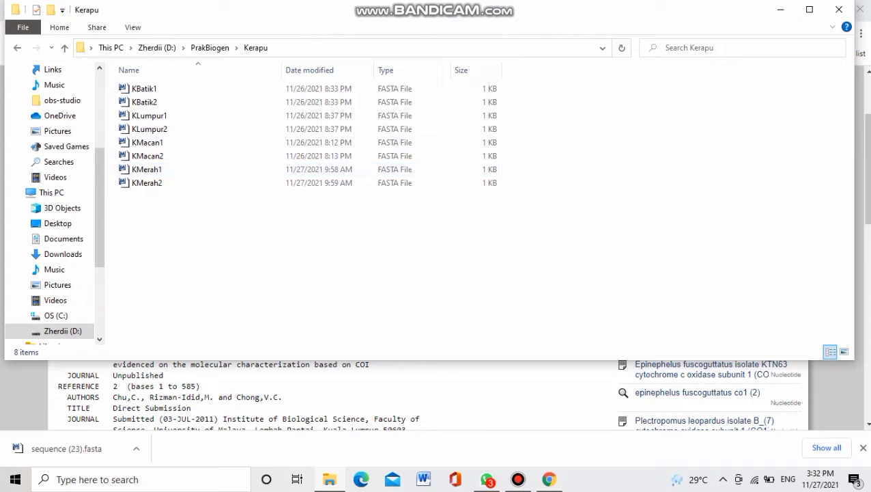
pyautogui.click(780, 10)
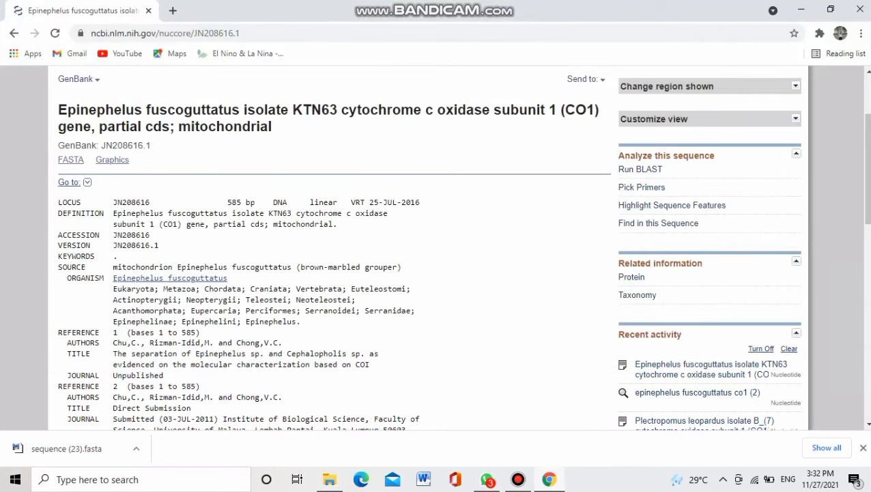
# Step: Launch MEGA6 from the desktop and maximize its main window
pyautogui.click(801, 10)
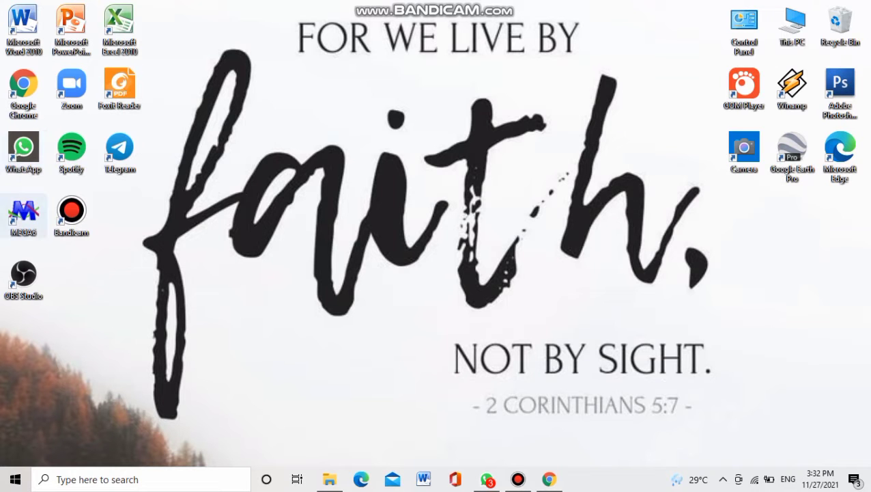
pyautogui.doubleClick(24, 216)
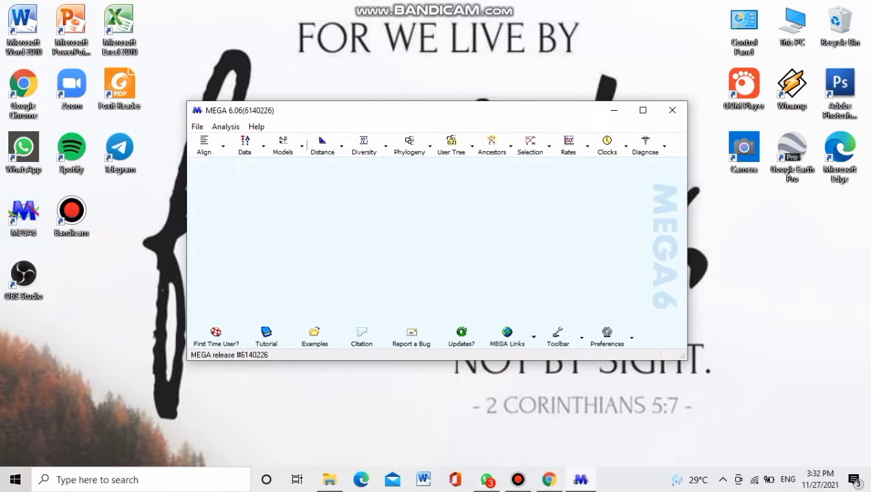
pyautogui.click(642, 110)
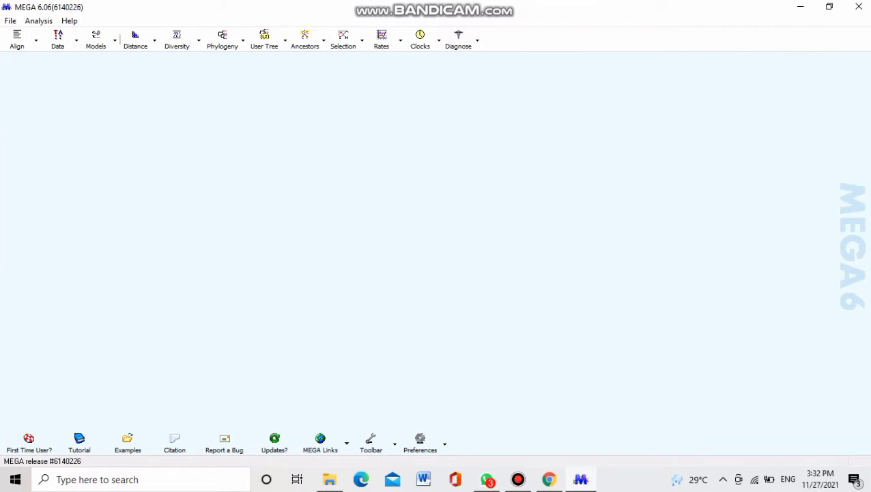
# Step: Create a new DNA sequence alignment and maximize the Alignment Explorer window
pyautogui.click(17, 39)
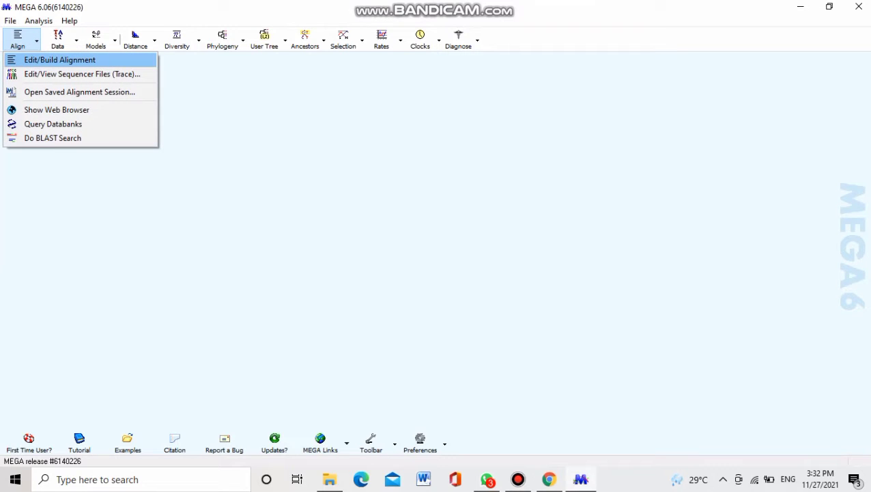
pyautogui.press('Return')
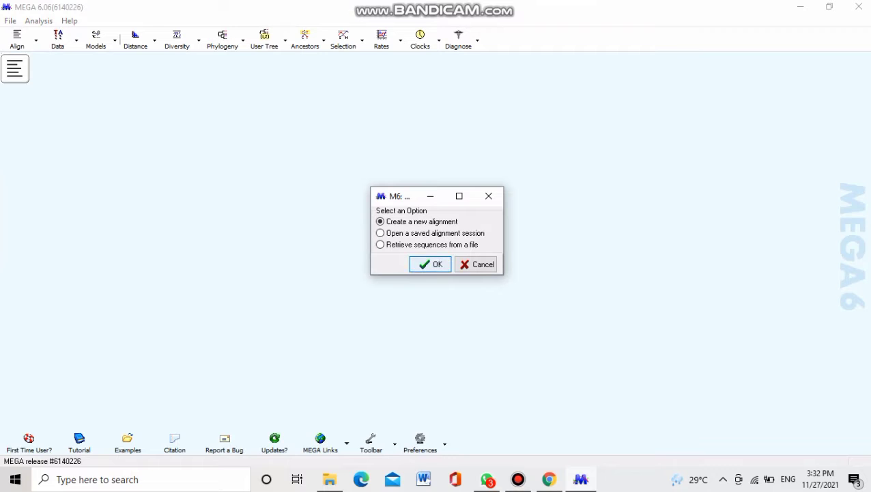
pyautogui.press('Return')
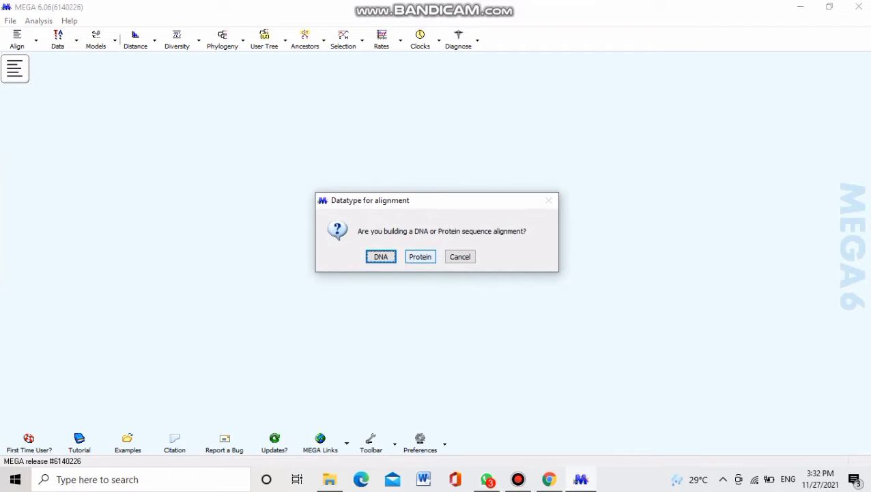
pyautogui.press('Return')
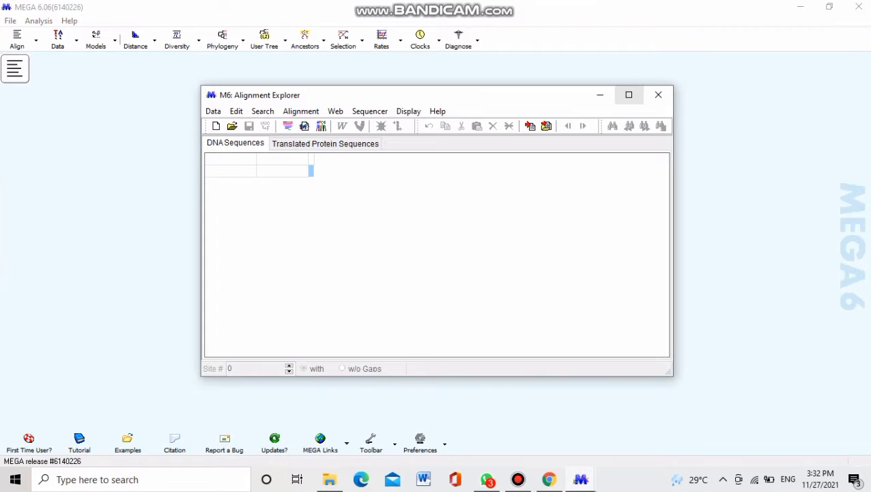
pyautogui.click(629, 94)
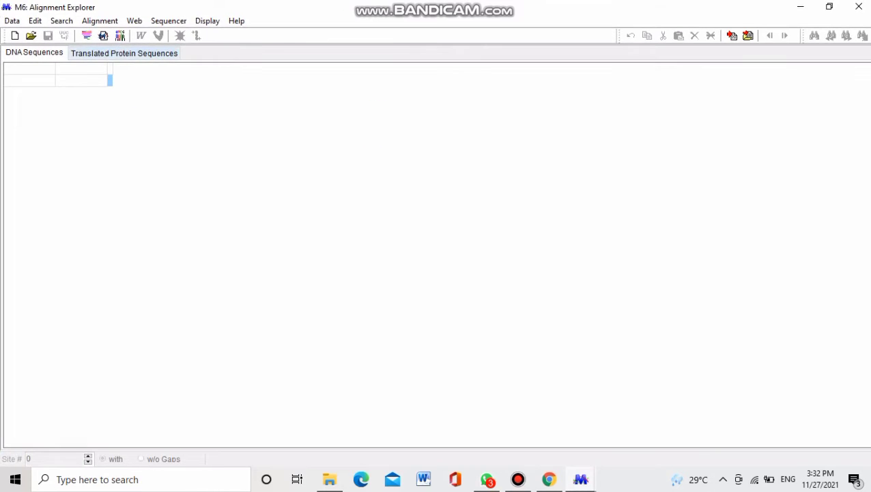
# Step: Start inserting sequences from file into the alignment and browse to the Kerapu folder inside PrakBiogen
pyautogui.click(35, 20)
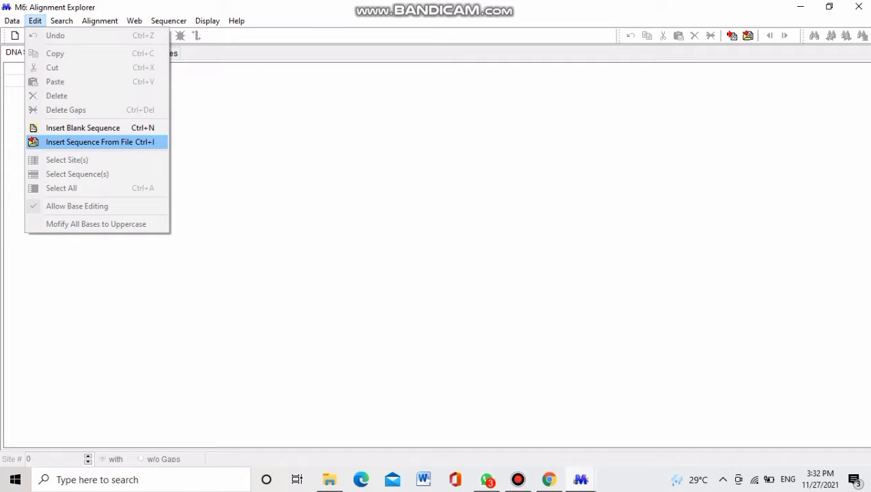
pyautogui.click(32, 141)
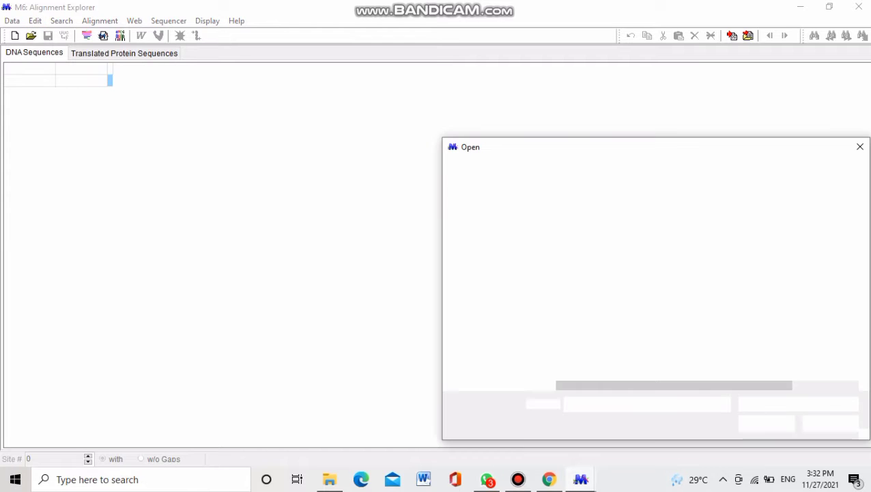
pyautogui.moveTo(537, 302); pyautogui.dragTo(537, 241)
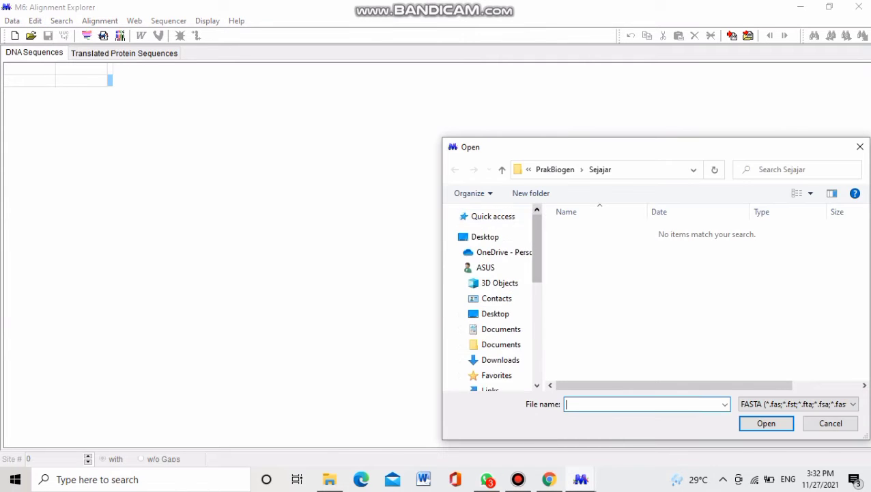
pyautogui.click(493, 217)
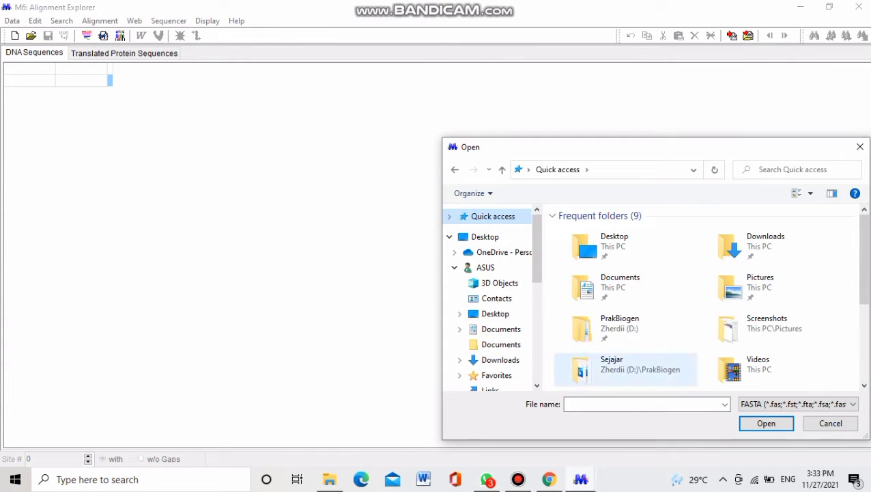
pyautogui.doubleClick(619, 324)
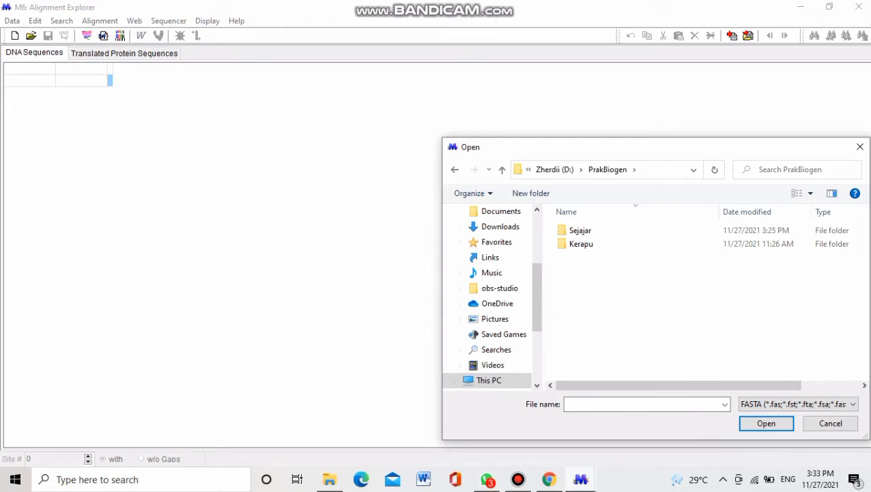
pyautogui.doubleClick(581, 244)
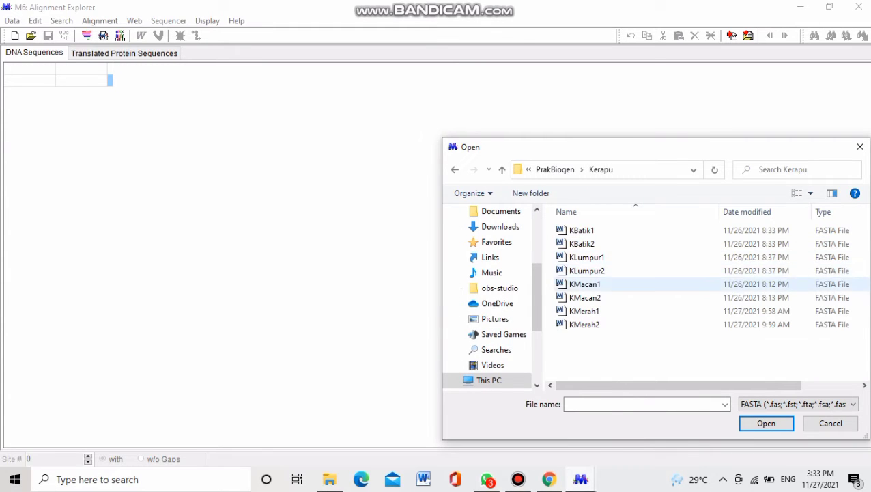
# Step: Insert all the FASTA files in the Kerapu folder, KBatik1 through KMerah2, with the file type kept as FASTA
pyautogui.hotkey('ctrl', 'a')
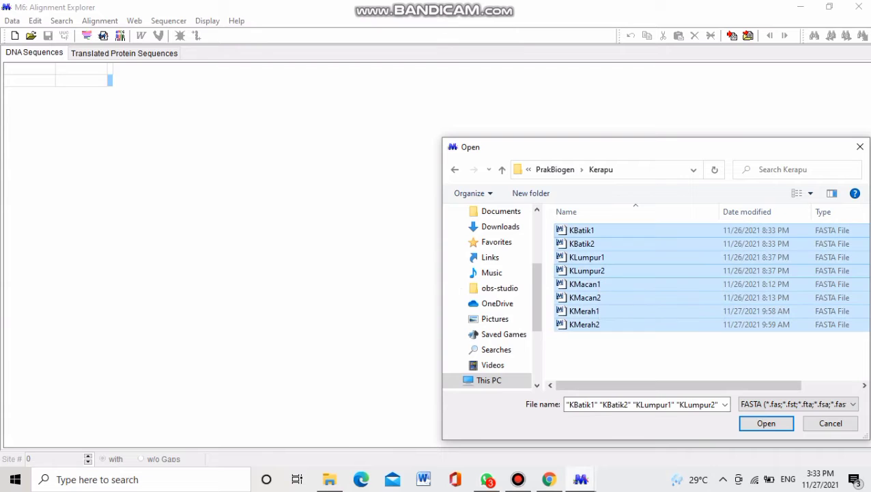
pyautogui.press('Tab')
pyautogui.press('Tab')
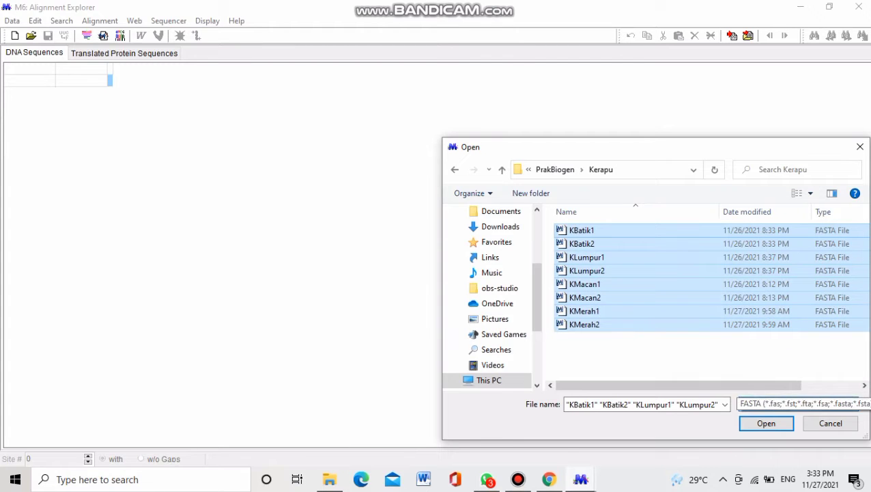
pyautogui.hotkey('alt', 'Down')
pyautogui.press('Down')
pyautogui.press('Up')
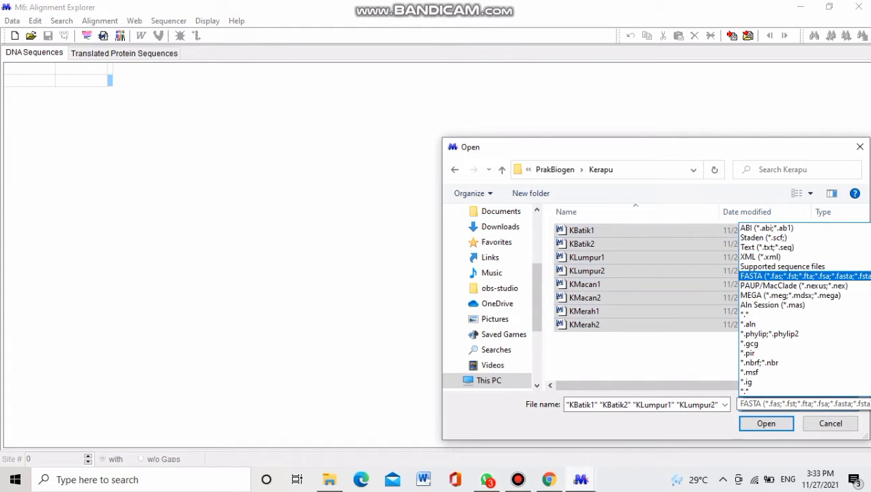
pyautogui.press('Return')
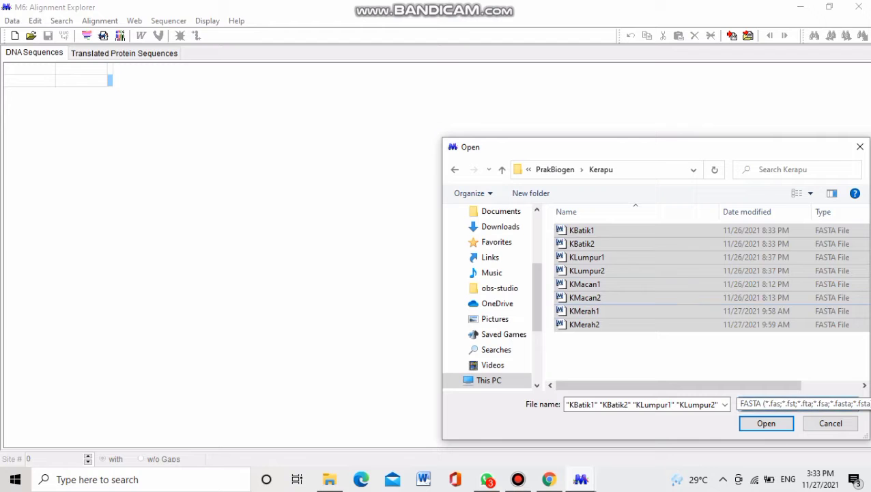
pyautogui.press('Return')
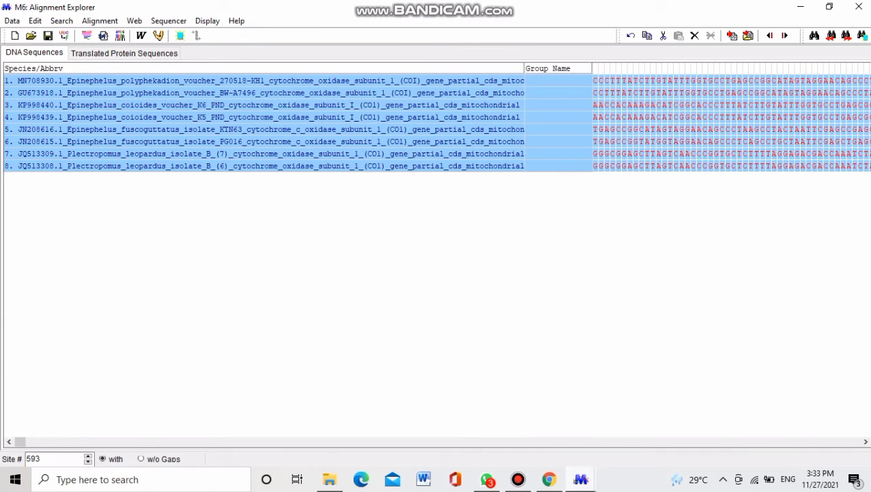
# Step: Select all sequences and align them as DNA with ClustalW, using the ClustalW (1.6) DNA weight matrix
pyautogui.click(596, 154)
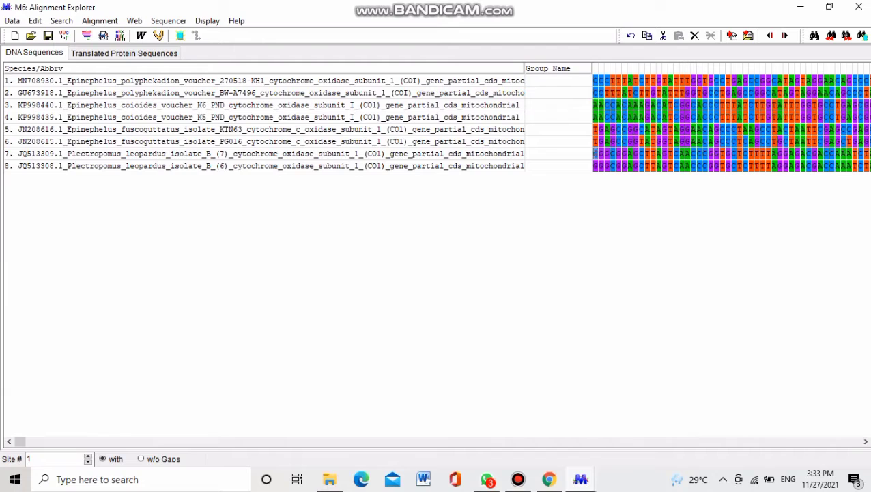
pyautogui.moveTo(20, 442); pyautogui.dragTo(526, 442)
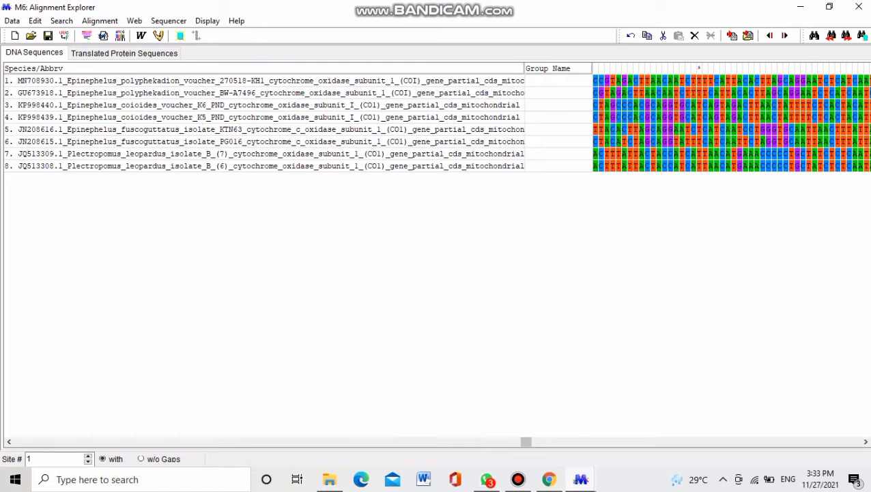
pyautogui.moveTo(526, 441); pyautogui.dragTo(196, 441)
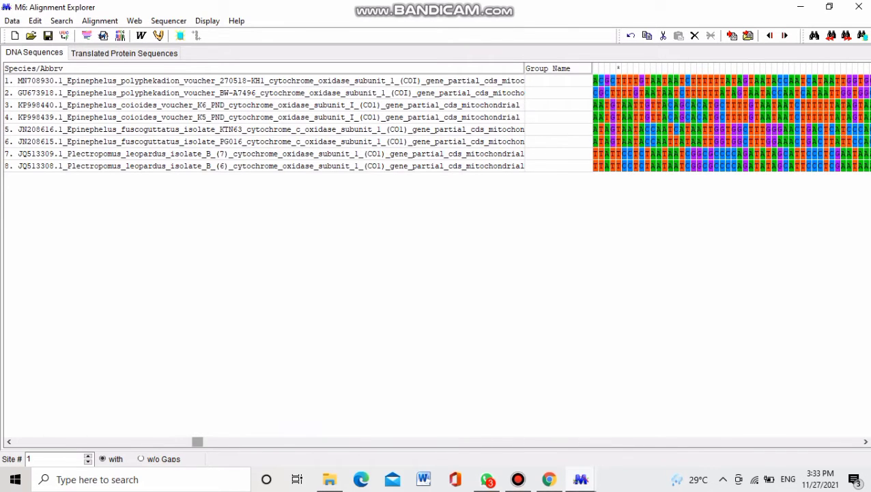
pyautogui.hotkey('ctrl', 'a')
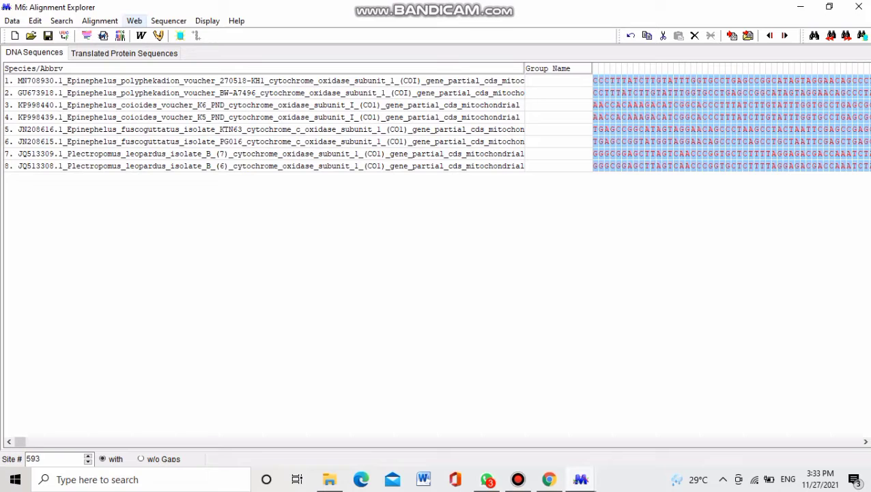
pyautogui.click(142, 36)
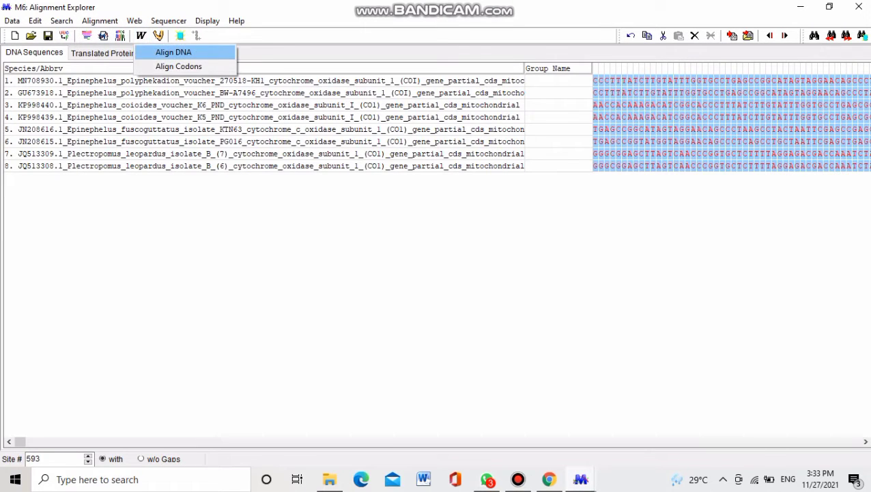
pyautogui.click(174, 52)
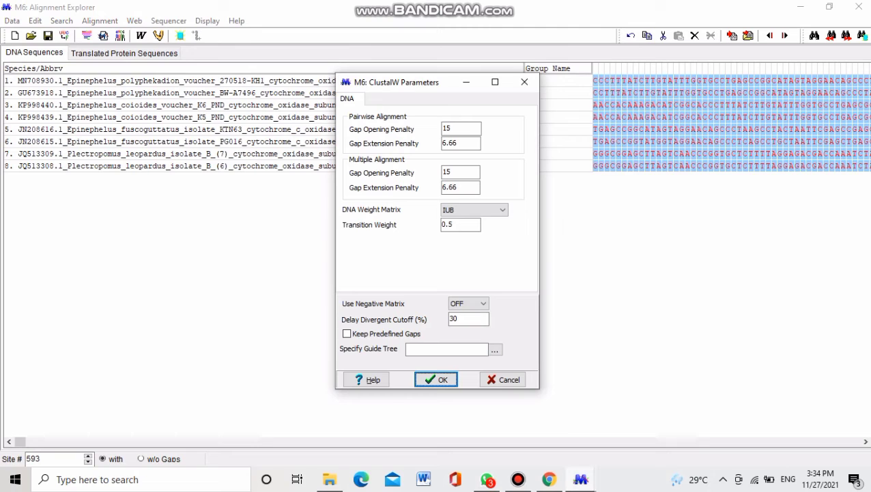
pyautogui.click(474, 210)
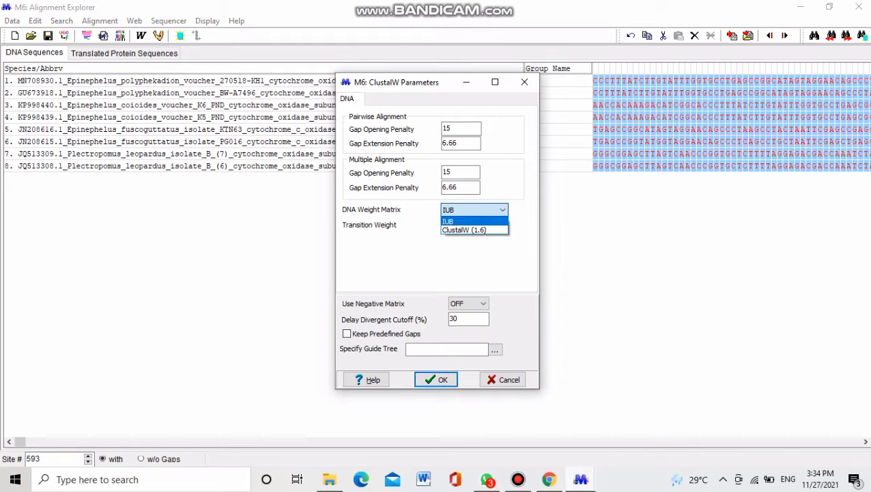
pyautogui.click(465, 229)
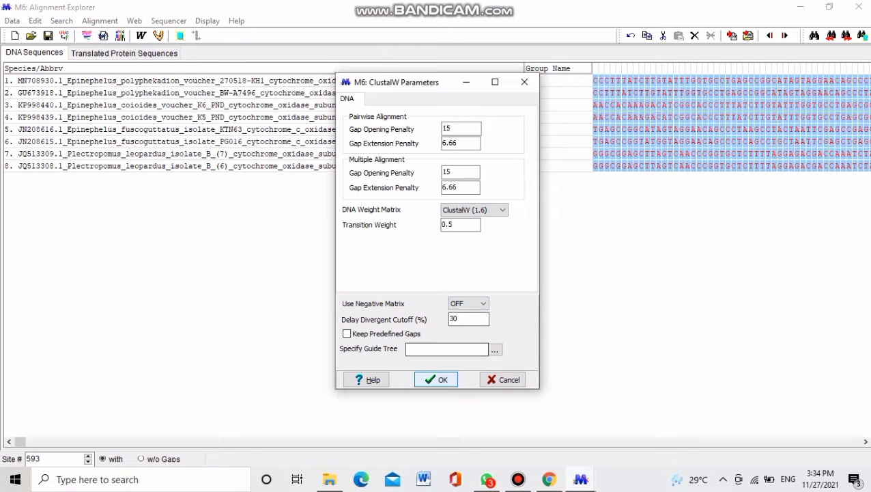
pyautogui.press('Return')
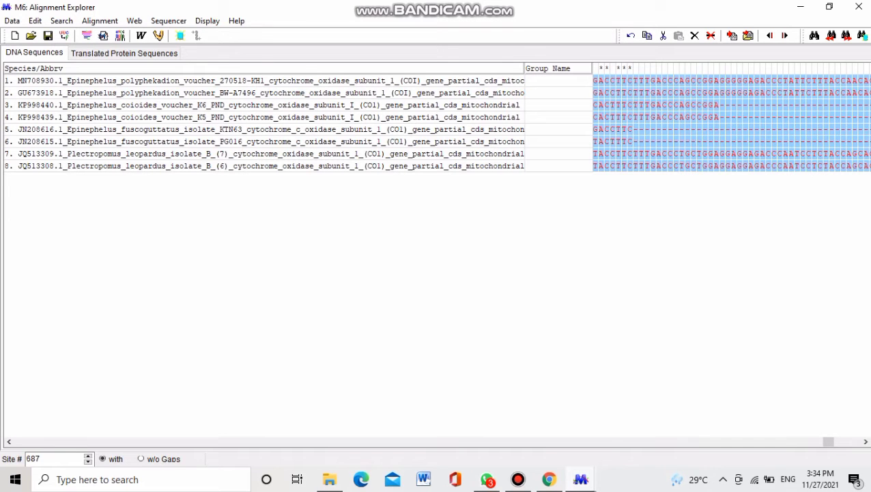
# Step: Save the alignment session as "DNA Sejajar" in Aln Session (*.mas) format in the Sejajar folder of PrakBiogen
pyautogui.click(654, 153)
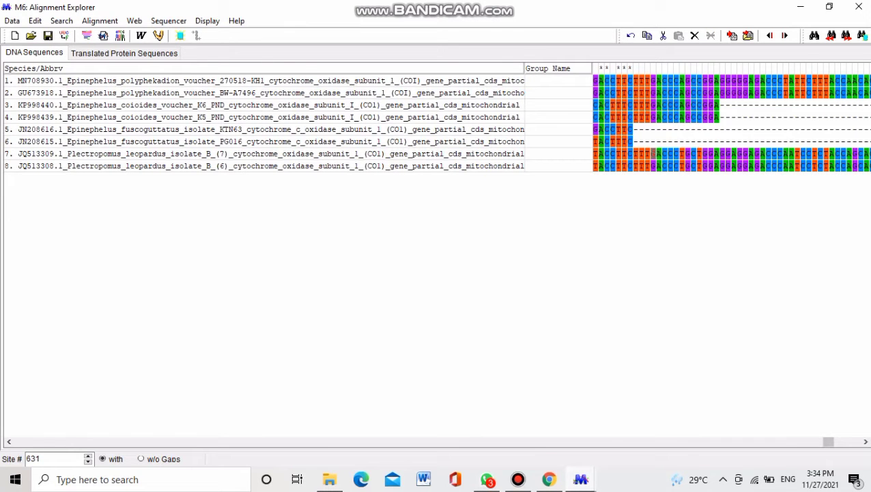
pyautogui.moveTo(828, 441); pyautogui.dragTo(19, 441)
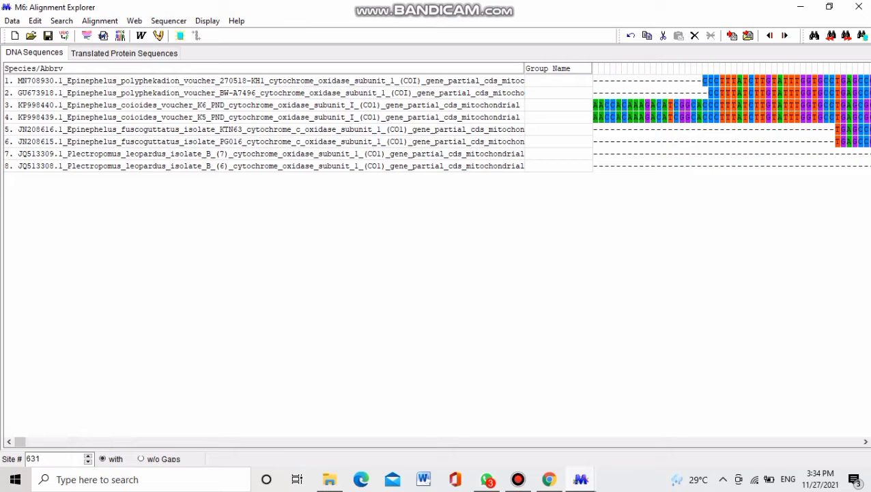
pyautogui.click(12, 21)
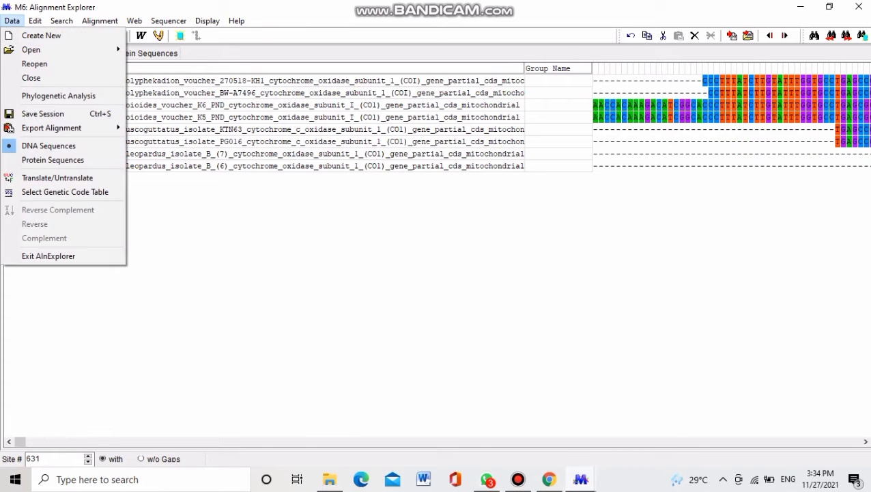
pyautogui.click(42, 113)
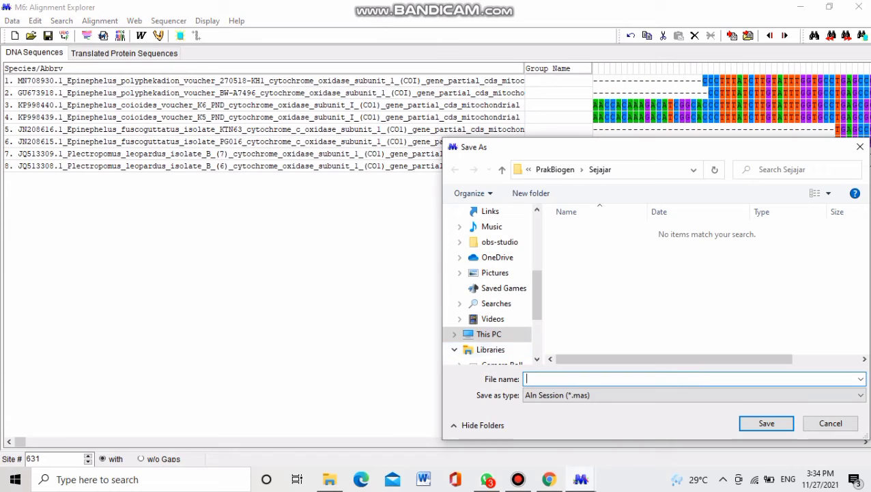
pyautogui.write('DNA Sejajar')
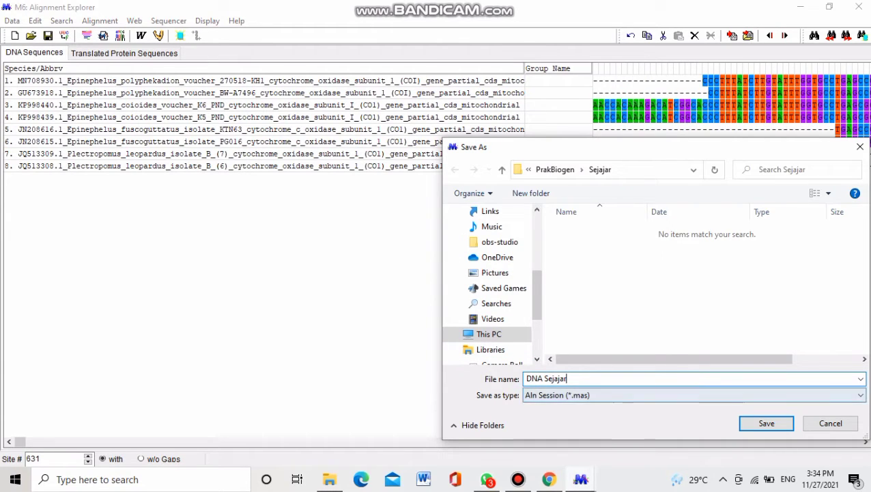
pyautogui.click(694, 395)
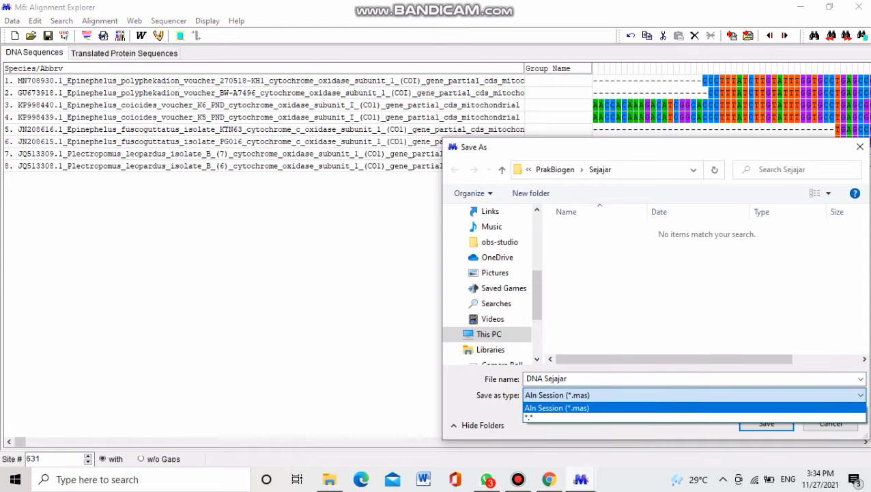
pyautogui.click(694, 408)
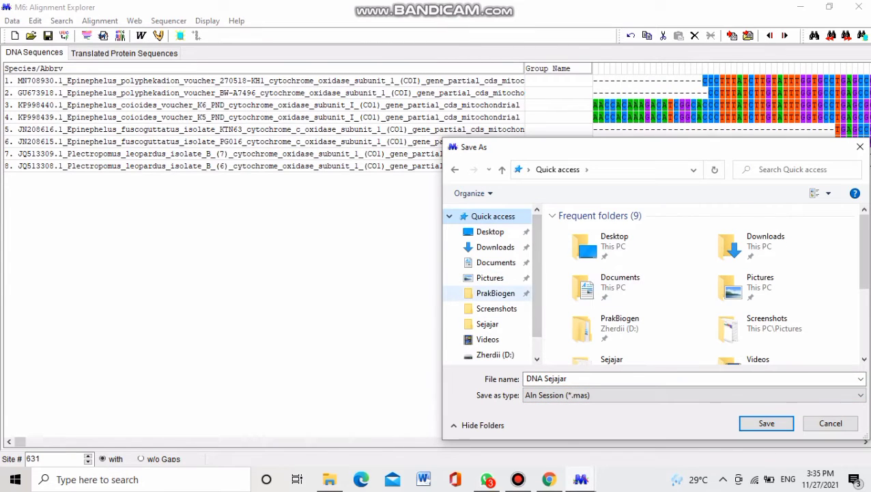
pyautogui.click(495, 293)
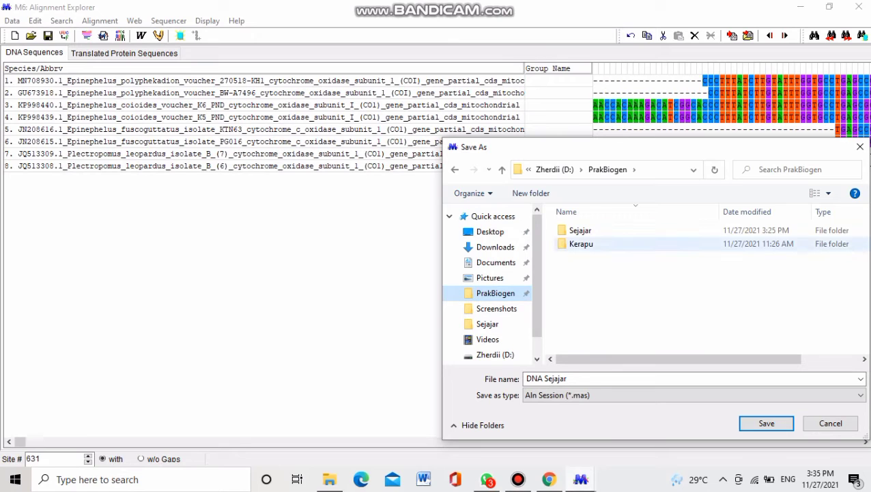
pyautogui.doubleClick(581, 230)
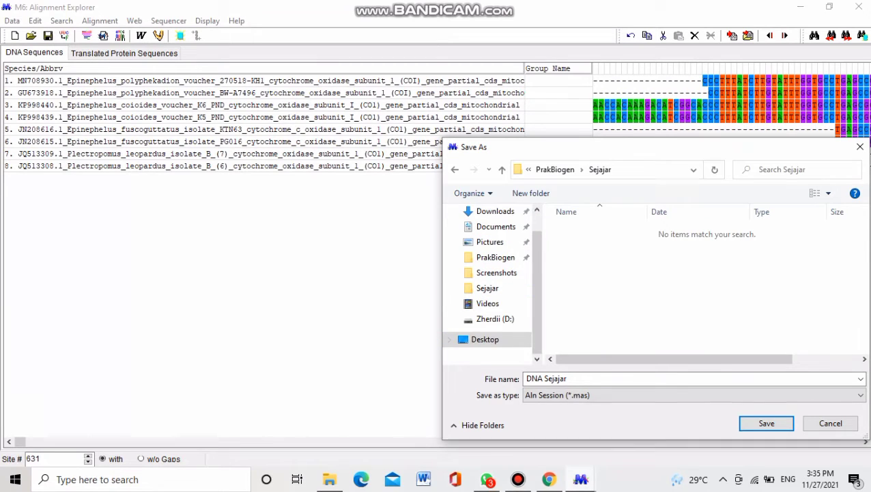
pyautogui.press('Return')
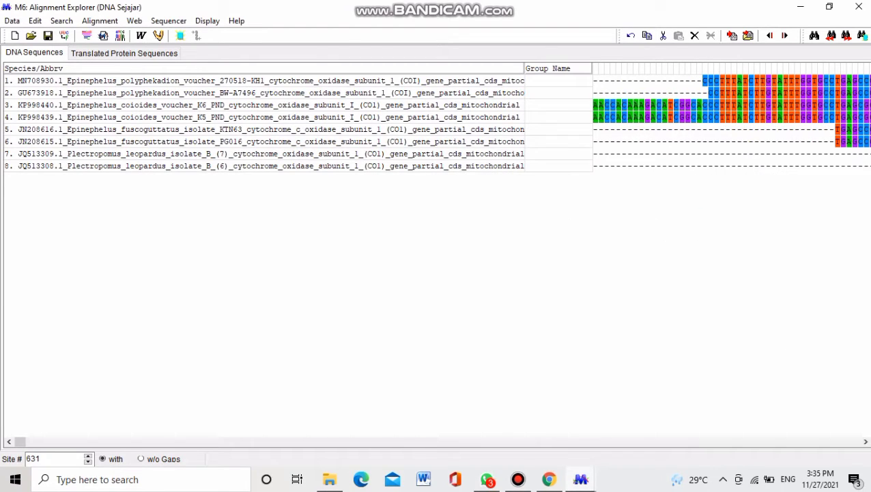
# Step: Narrow the Species/Abbrv column and sort the aligned sequences by it in ascending order
pyautogui.moveTo(21, 442); pyautogui.dragTo(376, 442)
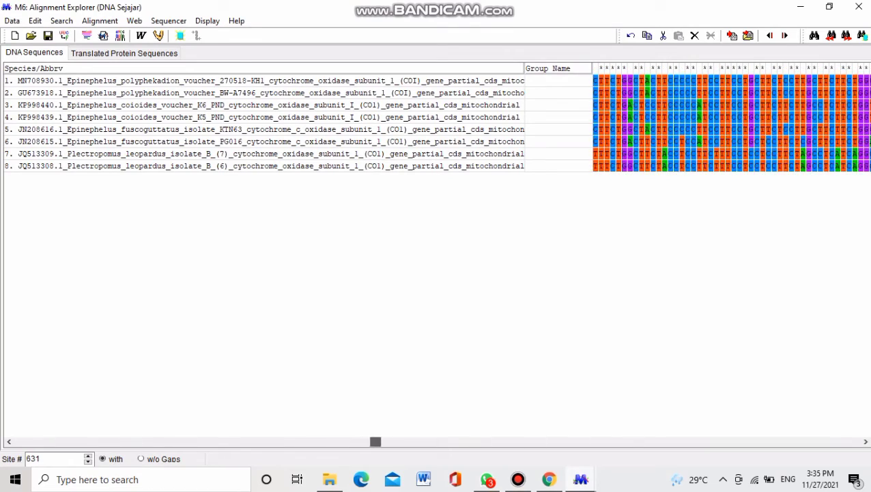
pyautogui.moveTo(525, 69); pyautogui.dragTo(292, 68)
pyautogui.moveTo(400, 442); pyautogui.dragTo(757, 442)
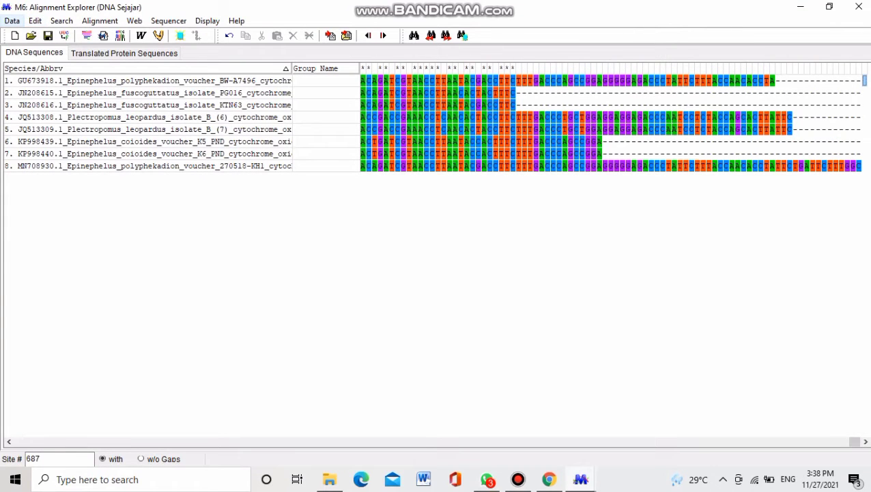
# Step: Export the alignment in FASTA format as "DNA Sejajar" to the Sejajar folder of PrakBiogen
pyautogui.click(11, 21)
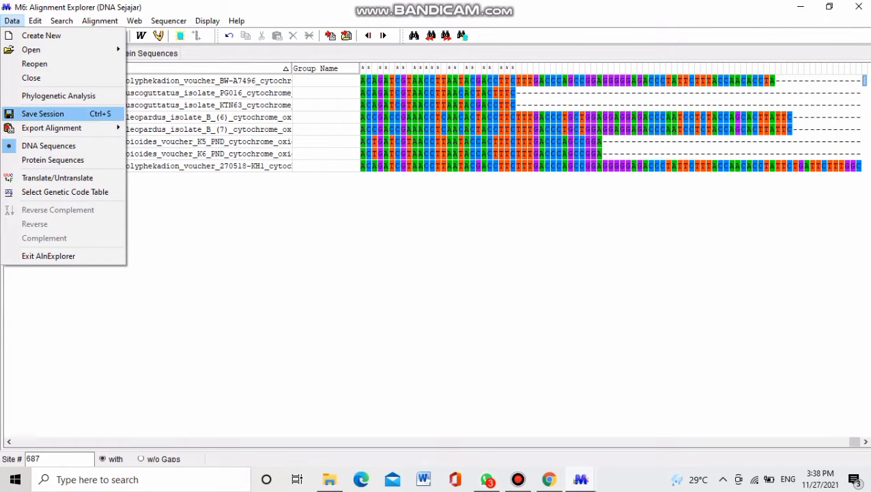
pyautogui.moveTo(9, 129)
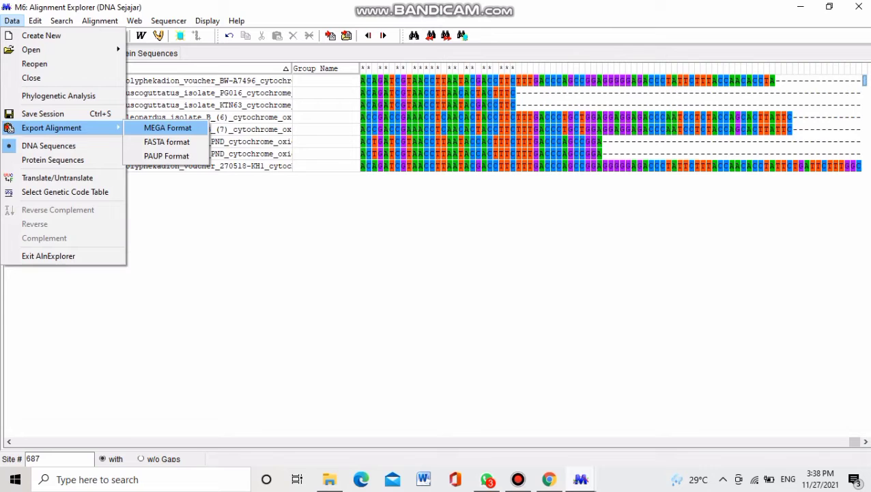
pyautogui.press('Down')
pyautogui.press('Return')
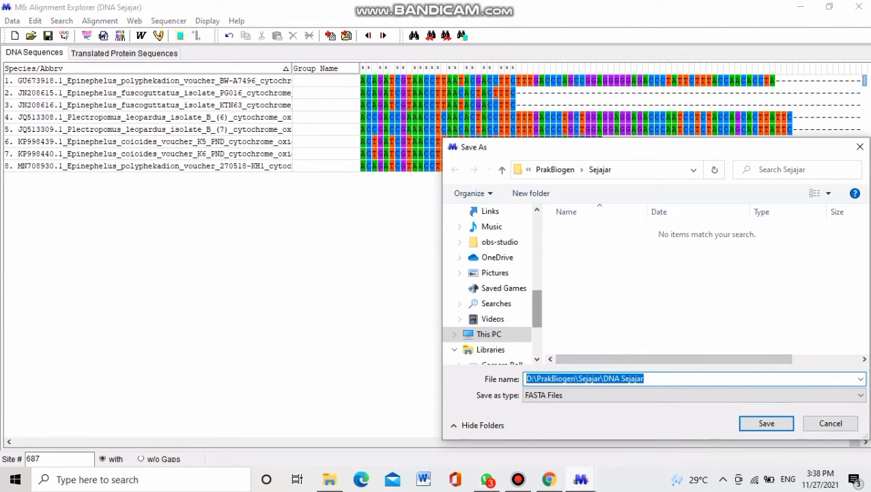
pyautogui.scroll(6, 493, 303)
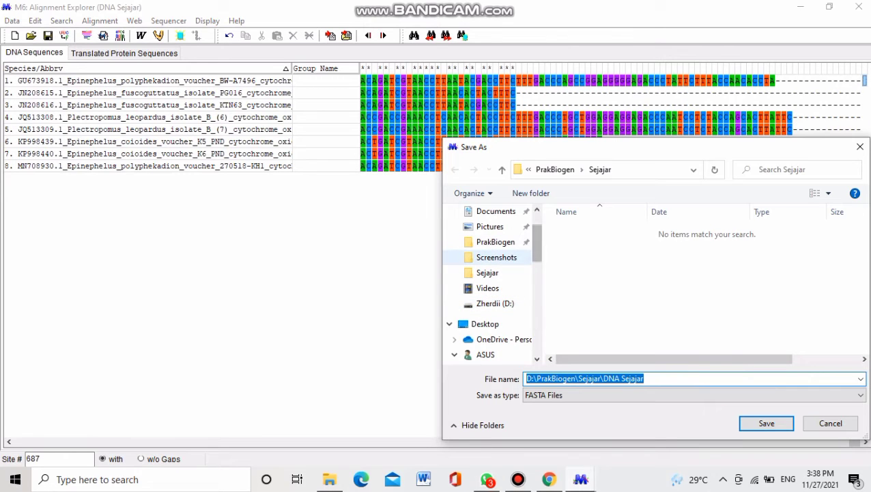
pyautogui.click(496, 241)
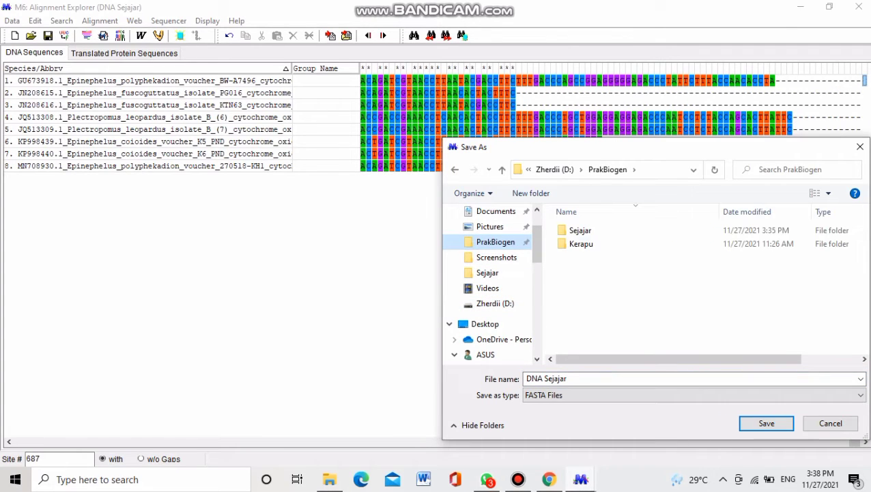
pyautogui.doubleClick(581, 230)
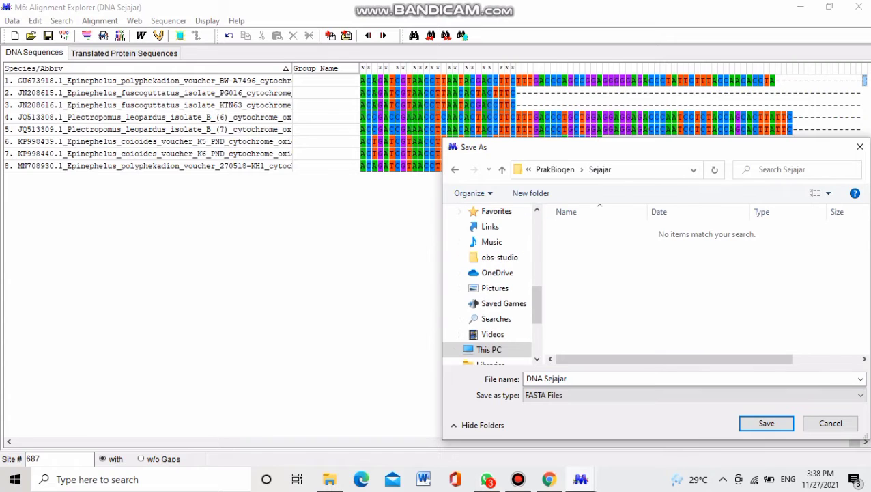
pyautogui.click(766, 423)
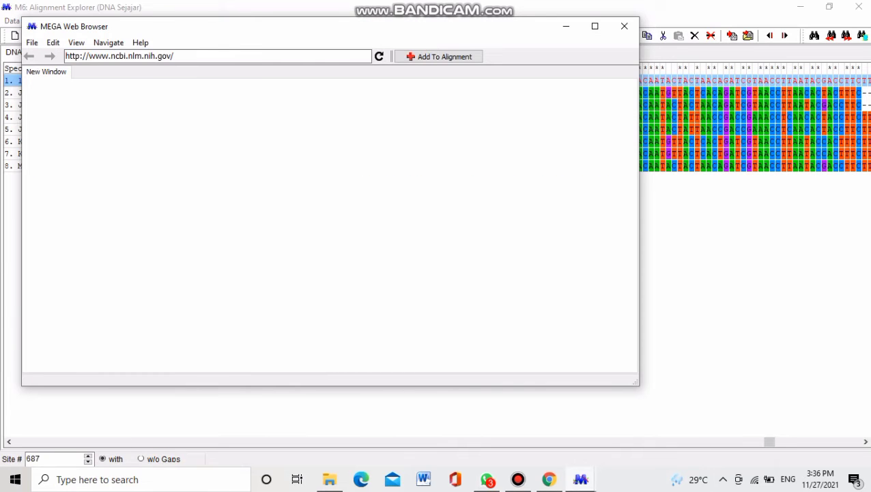
pyautogui.click(624, 26)
pyautogui.click(87, 36)
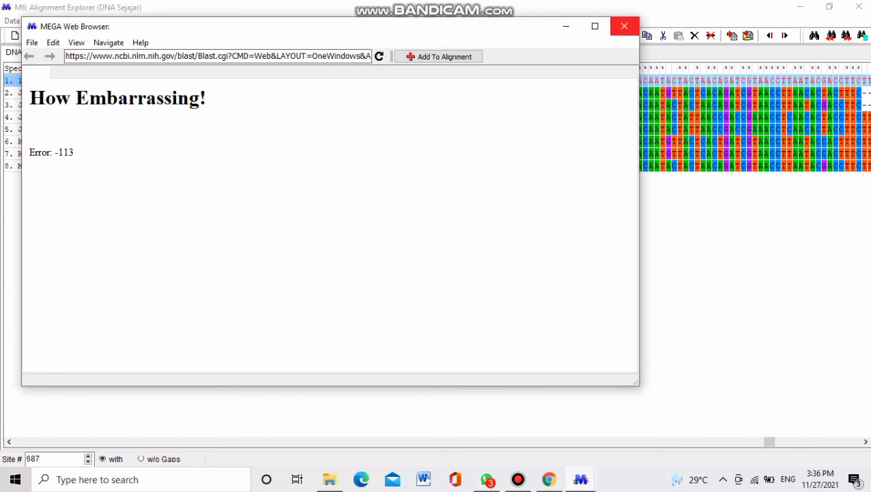
pyautogui.click(624, 26)
# Step: Minimize the Alignment Explorer and open the "DNA Sejajar" MAS session from the Sejajar folder in the main MEGA window for analysis
pyautogui.click(800, 6)
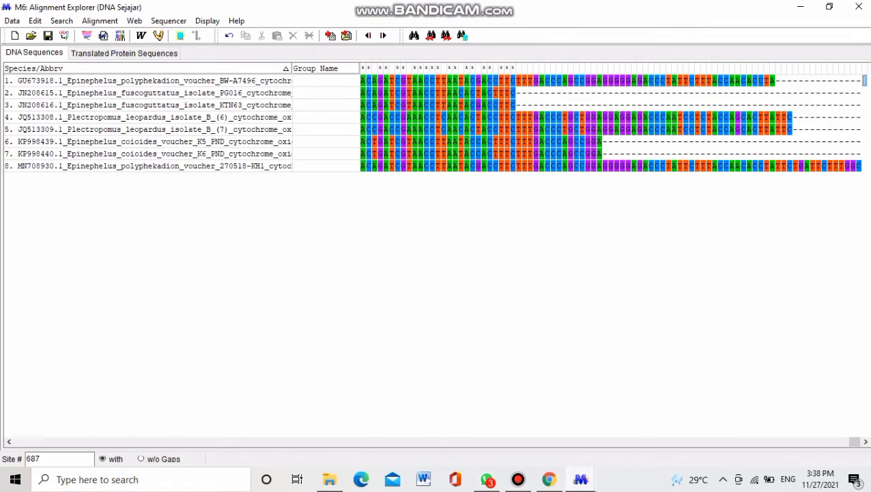
pyautogui.click(801, 7)
pyautogui.click(58, 39)
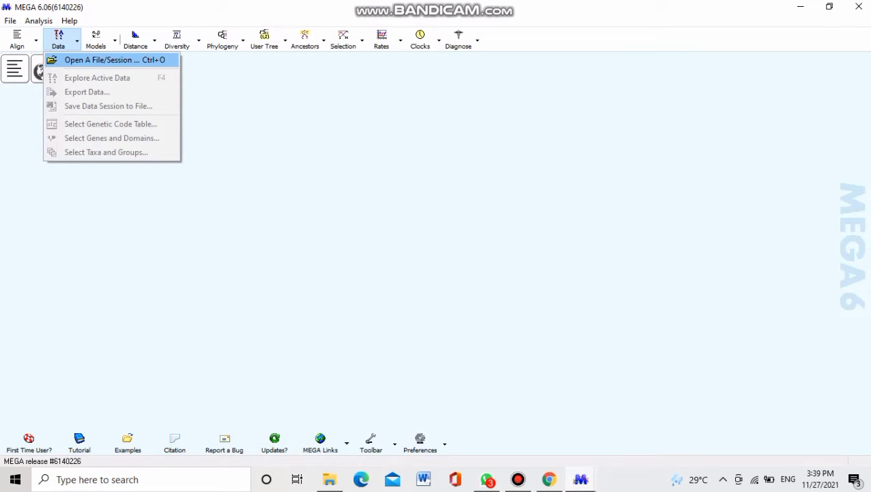
pyautogui.click(102, 60)
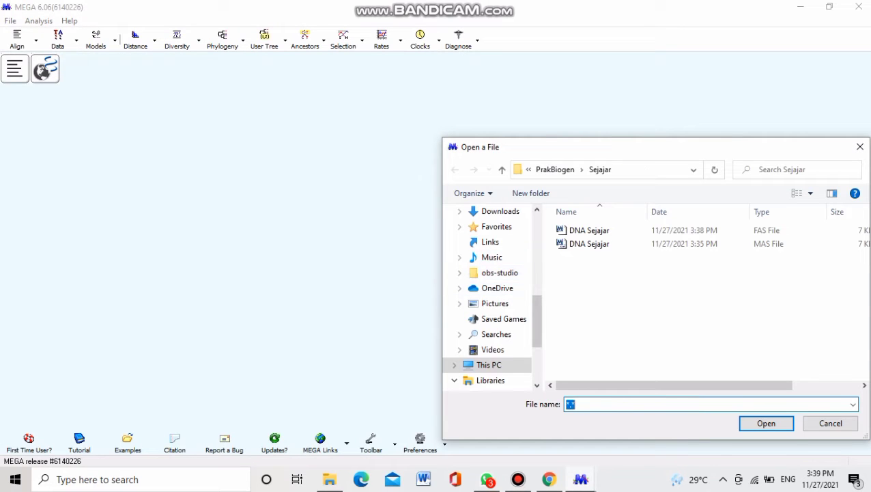
pyautogui.click(589, 244)
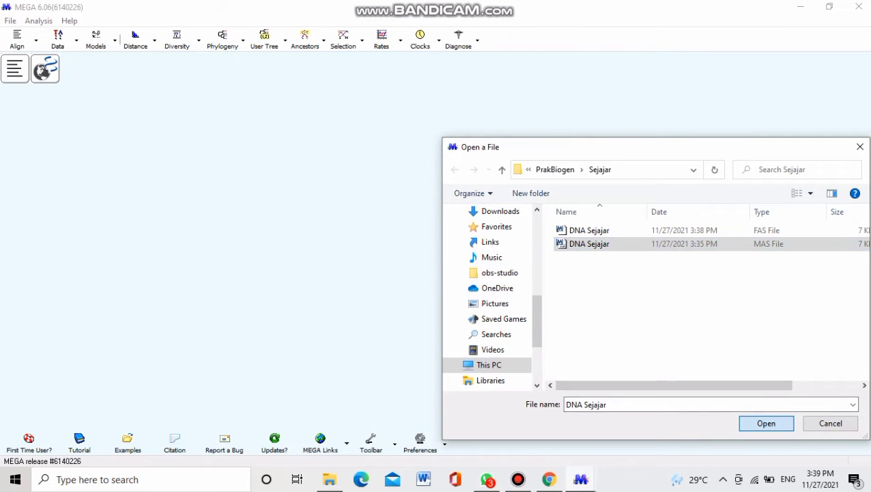
pyautogui.click(767, 423)
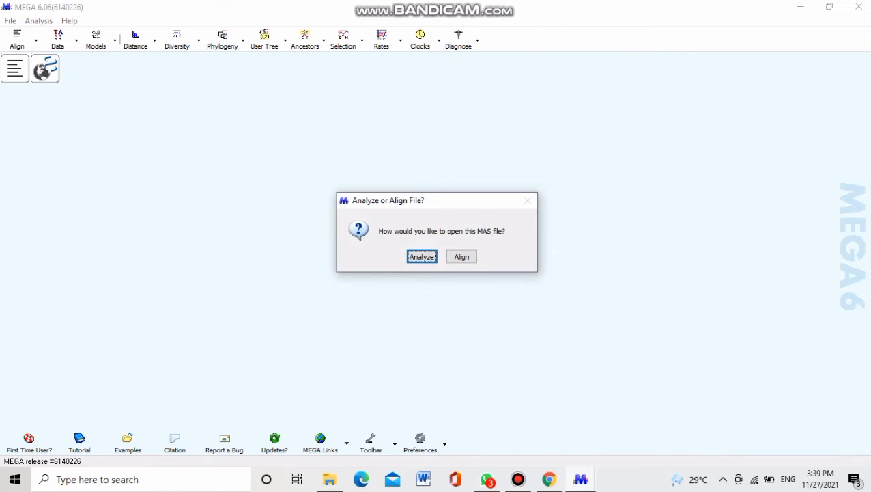
pyautogui.press('Return')
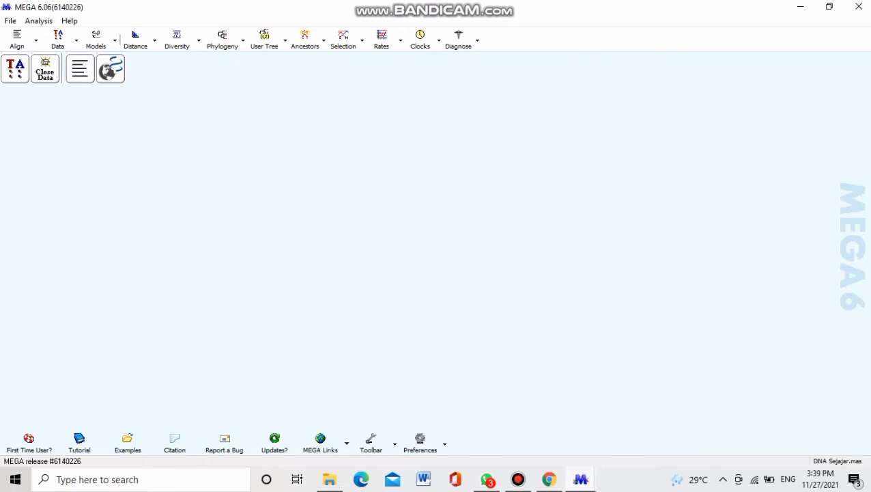
# Step: Open the taxa and groups selection for the active data and create a new group named "Polyphekadion"
pyautogui.click(58, 38)
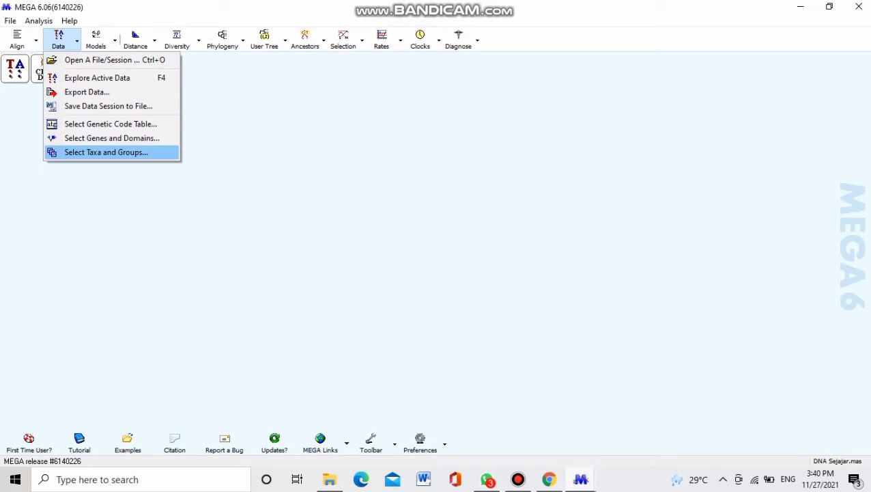
pyautogui.click(106, 152)
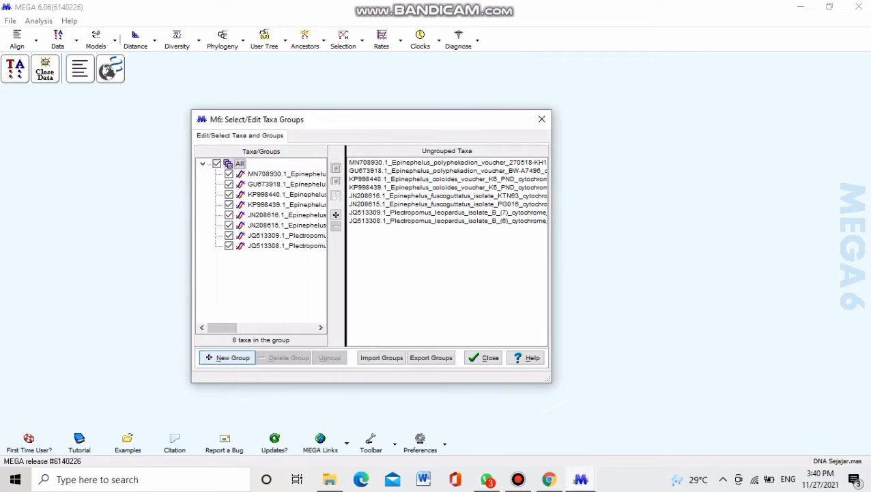
pyautogui.click(227, 357)
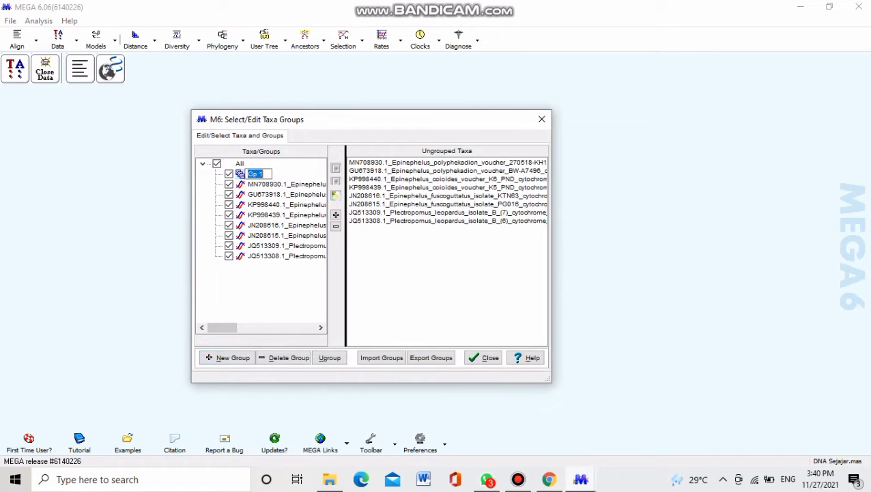
pyautogui.press('BackSpace')
pyautogui.write('Polyphekadion')
pyautogui.press('Return')
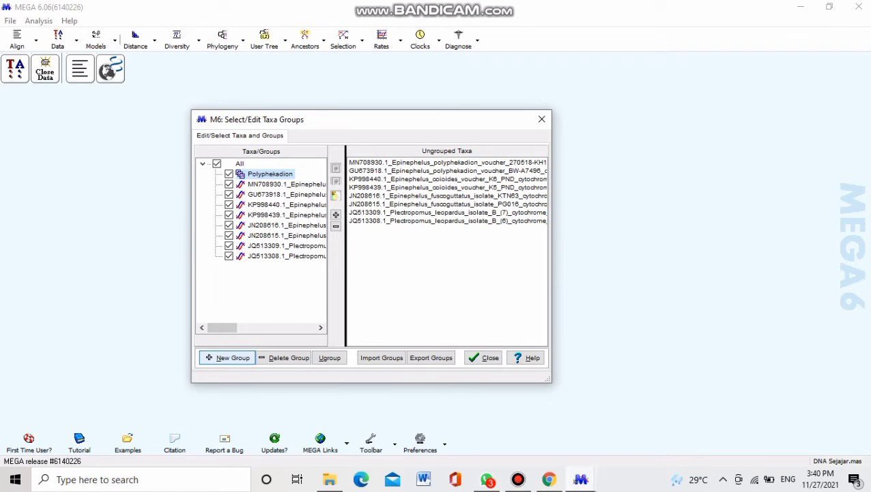
# Step: Add the taxa groups "Fuscoguttatus" and "Leopardus", and close the taxa group editor
pyautogui.click(228, 357)
pyautogui.write('Fuscogutt')
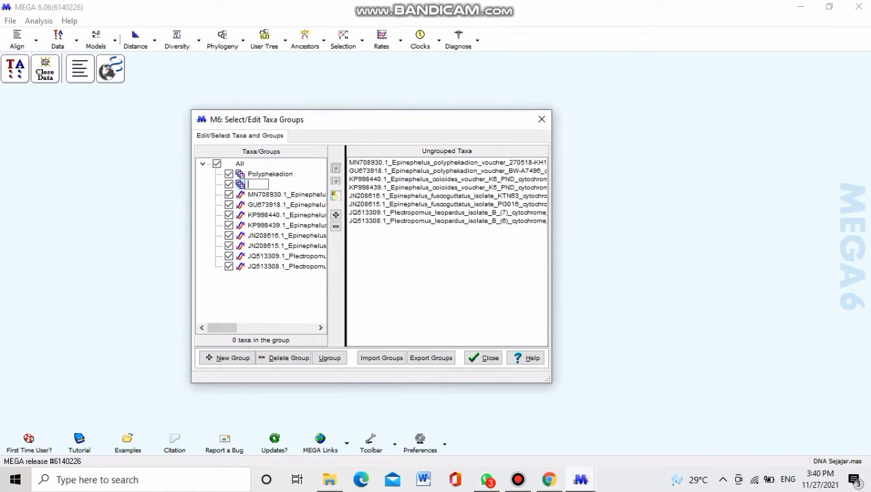
pyautogui.write('atus')
pyautogui.click(227, 357)
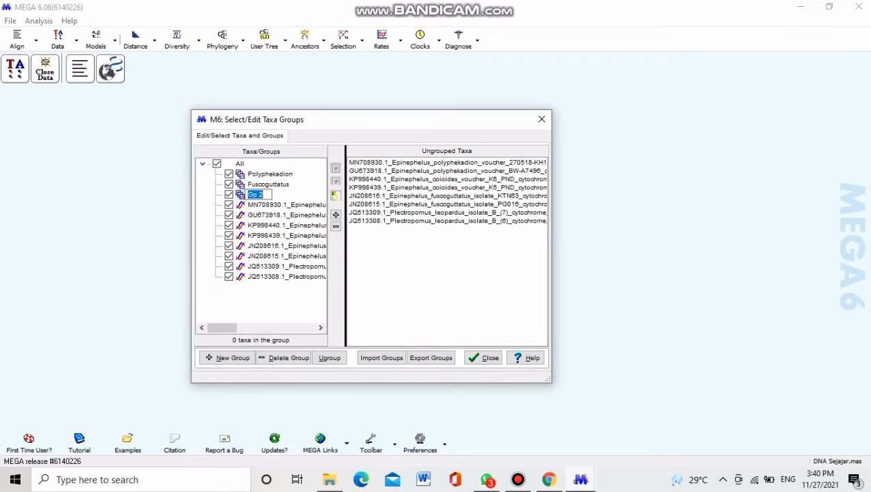
pyautogui.write('Leopardu')
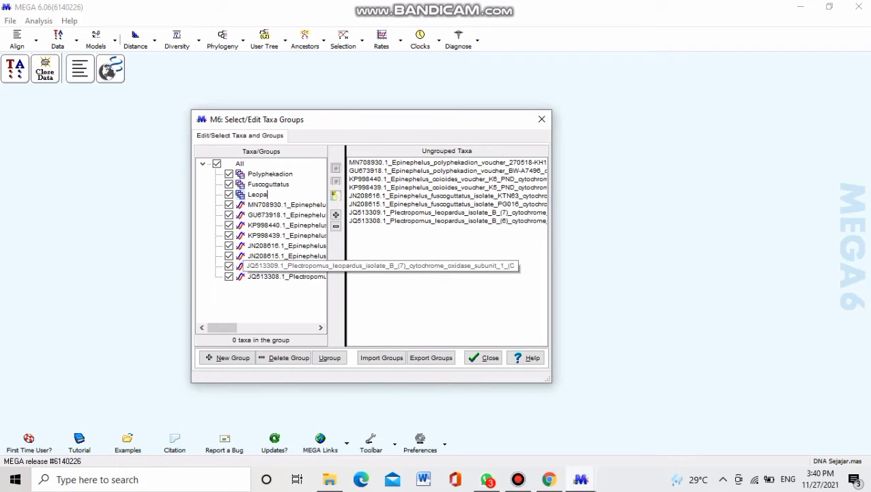
pyautogui.write('s')
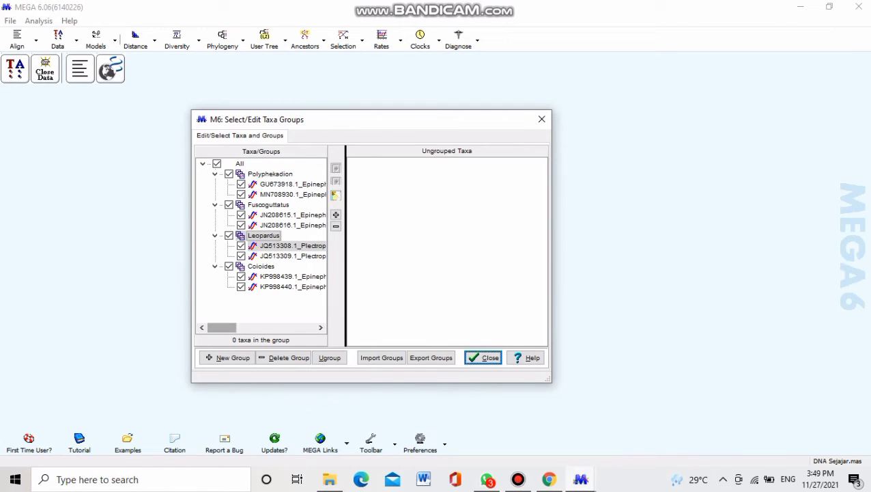
pyautogui.moveTo(222, 328)
pyautogui.mouseDown()
pyautogui.moveTo(268, 328)
pyautogui.moveTo(222, 328)
pyautogui.mouseUp()
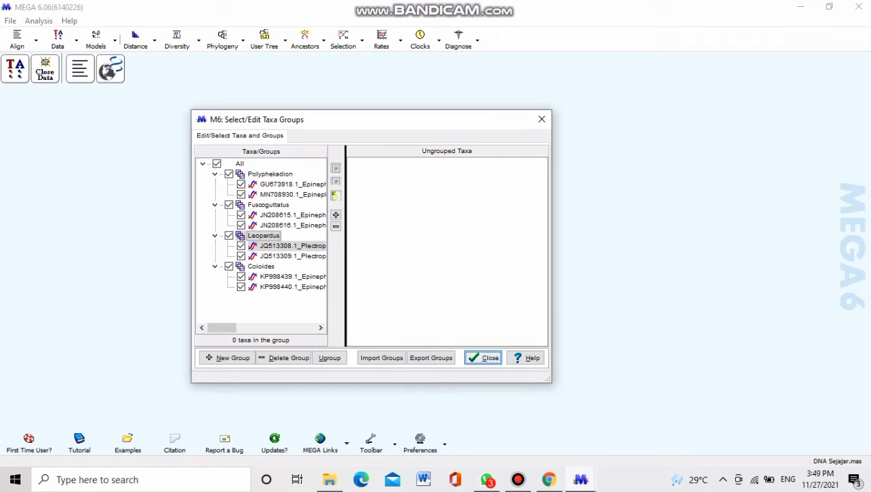
pyautogui.click(484, 357)
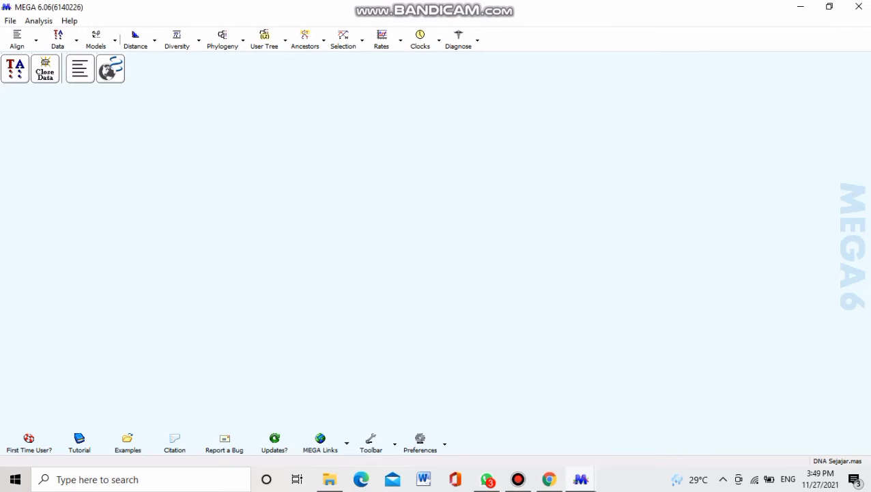
# Step: Compute the within group mean distance for the active data with the Bootstrap method, 100 replications and Maximum Composite Likelihood, and minimize the result
pyautogui.click(135, 39)
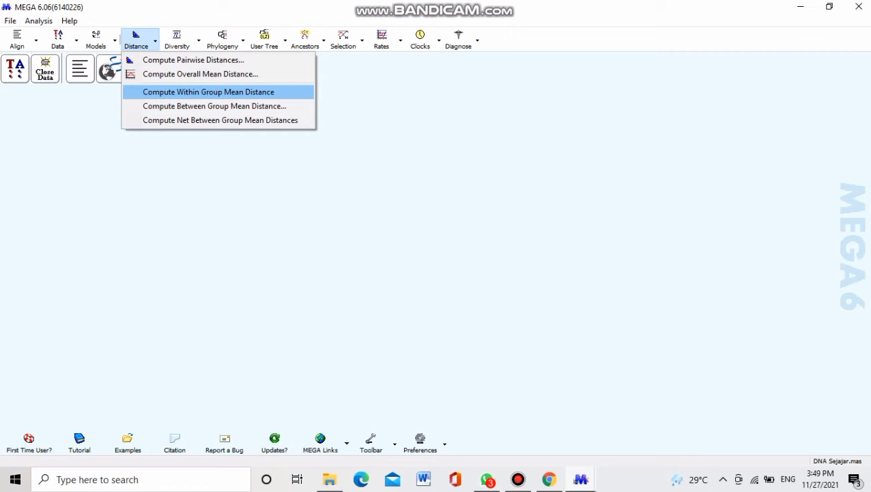
pyautogui.click(208, 91)
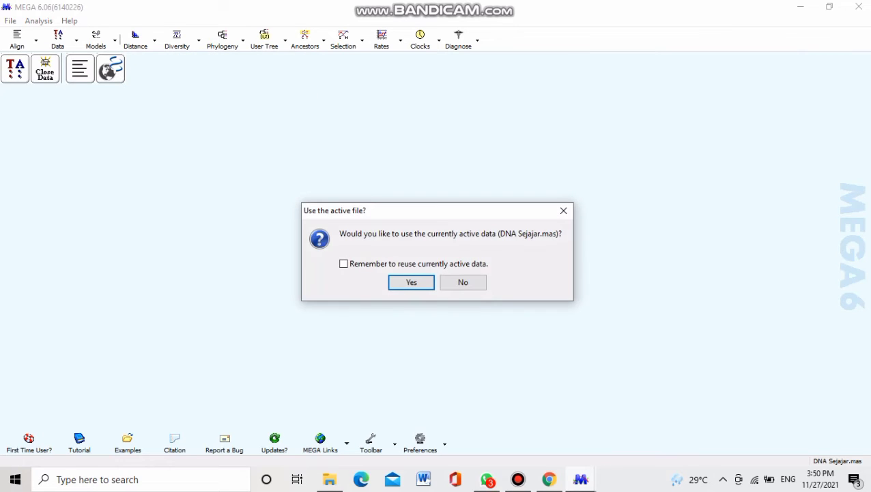
pyautogui.press('Return')
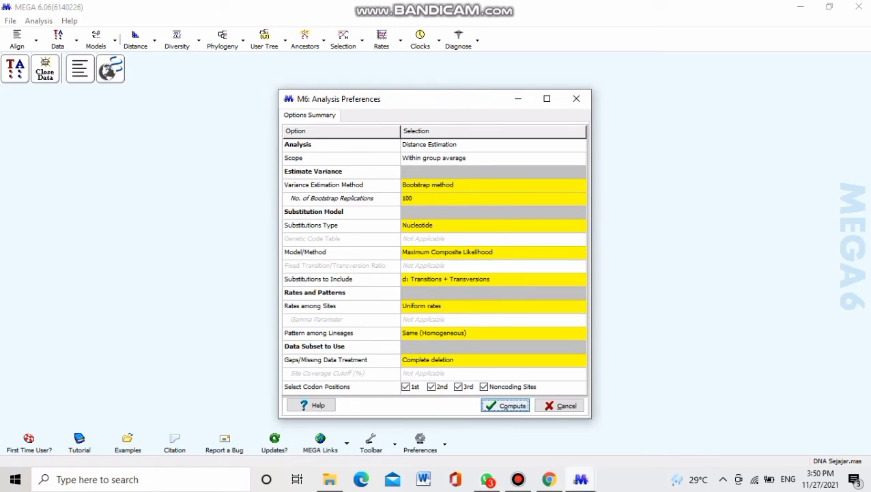
pyautogui.click(507, 406)
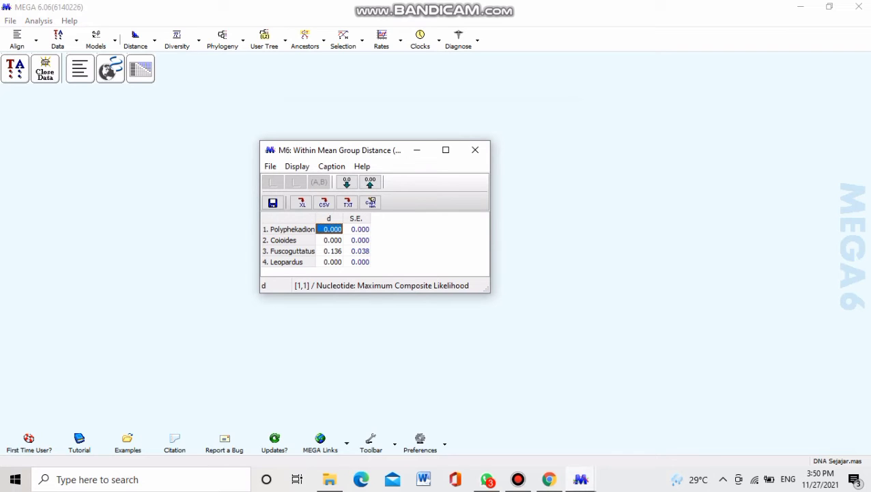
pyautogui.click(446, 150)
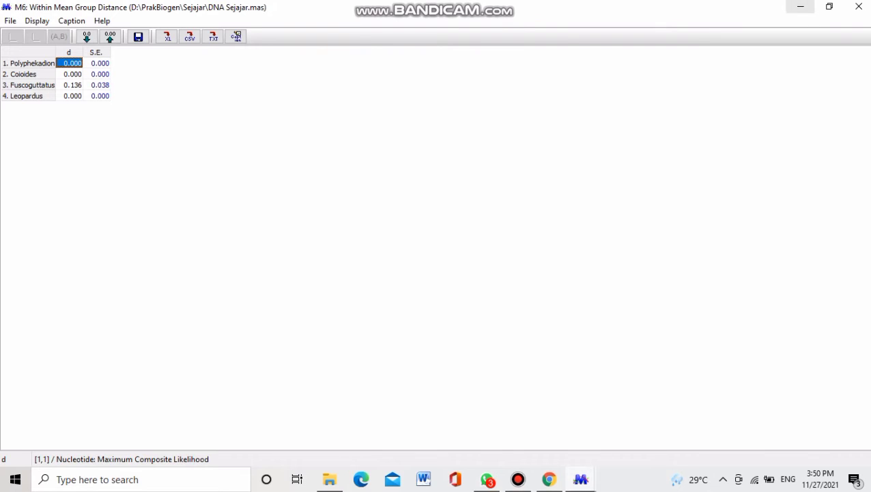
pyautogui.click(801, 6)
# Step: Compute the between group mean distance for the active data with 100 bootstrap replications and Maximum Composite Likelihood, and widen the group name column
pyautogui.click(136, 39)
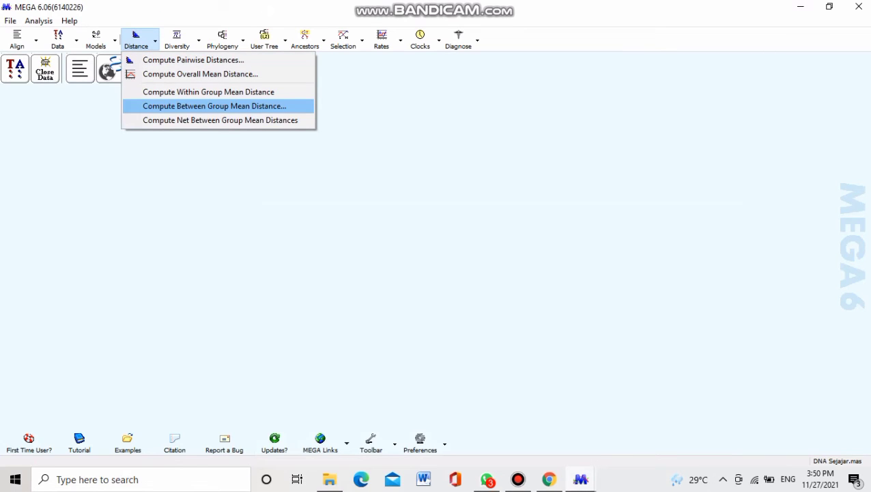
pyautogui.click(214, 107)
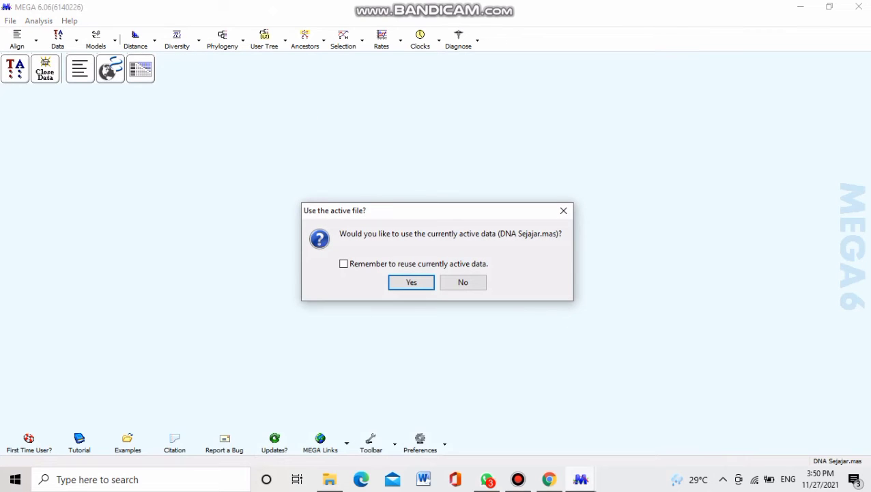
pyautogui.press('Return')
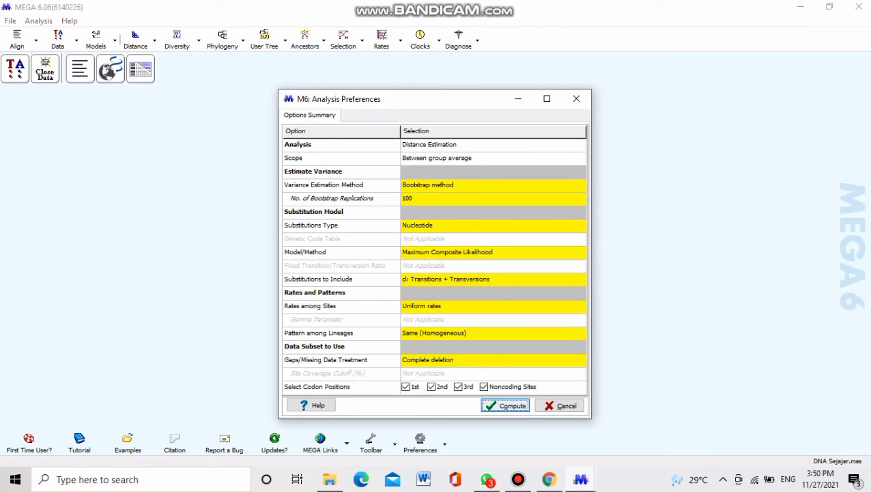
pyautogui.press('Return')
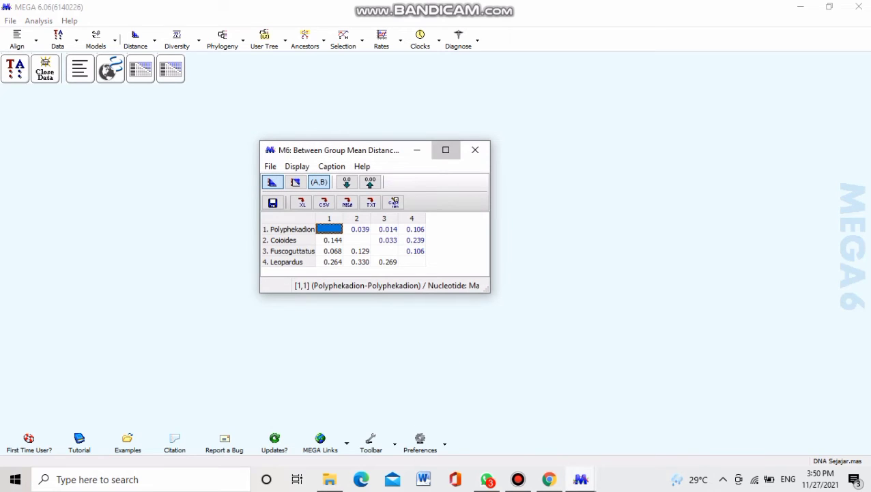
pyautogui.click(445, 149)
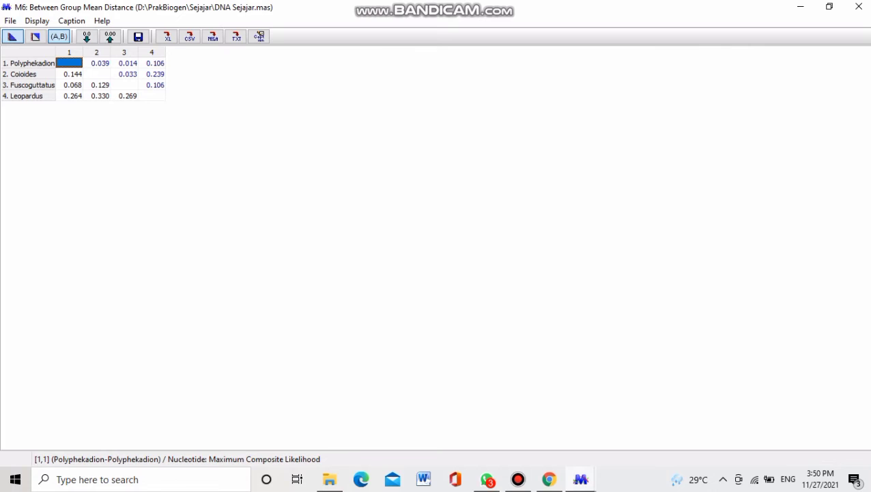
pyautogui.moveTo(56, 74)
pyautogui.mouseDown()
pyautogui.moveTo(84, 74)
pyautogui.moveTo(73, 74)
pyautogui.mouseUp()
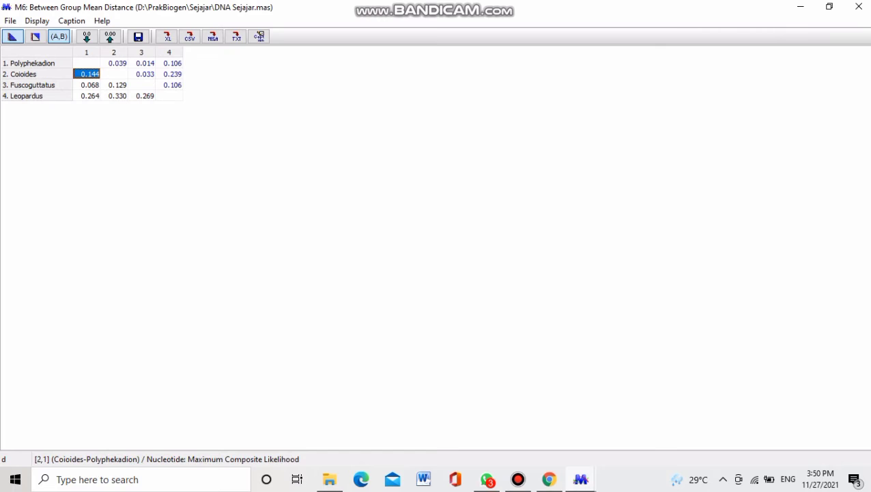
# Step: Inspect the Fuscoguttatus row of the between group distance matrix and minimize the matrix window
pyautogui.click(169, 85)
pyautogui.click(142, 84)
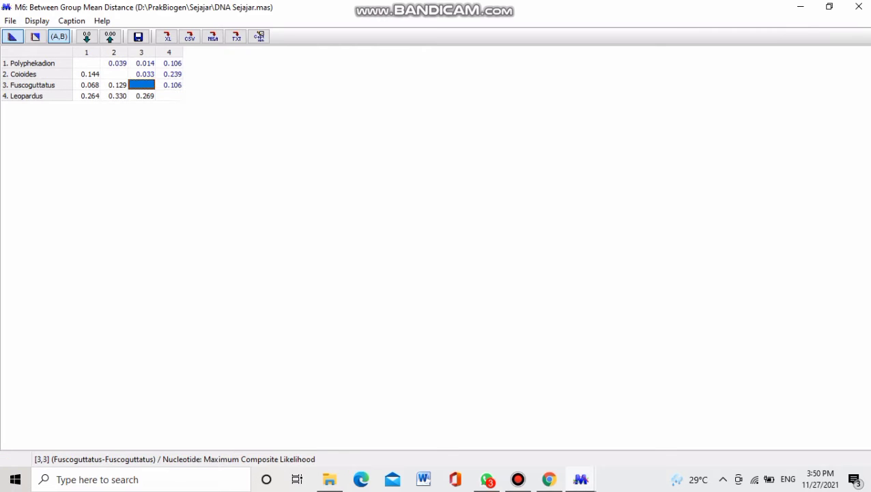
pyautogui.click(800, 7)
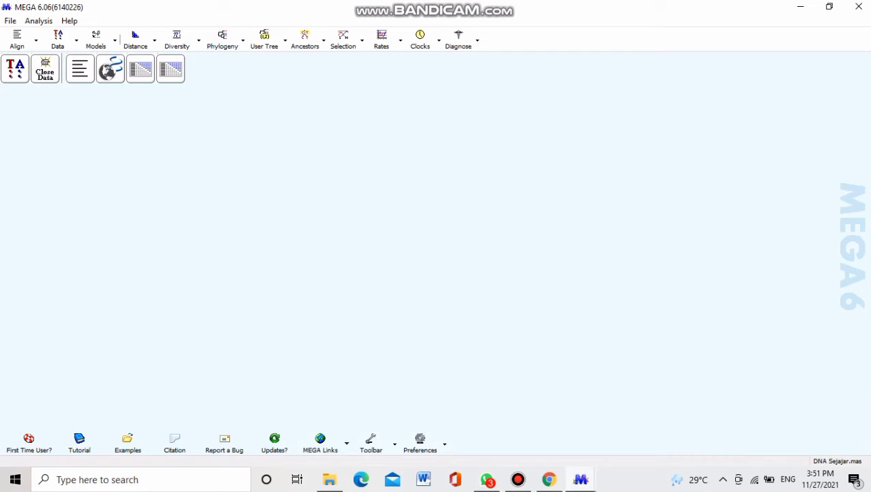
# Step: Find the best DNA/protein model (ML) for the active data with an automatic neighbor-joining tree, nucleotide substitutions and complete deletion
pyautogui.click(96, 39)
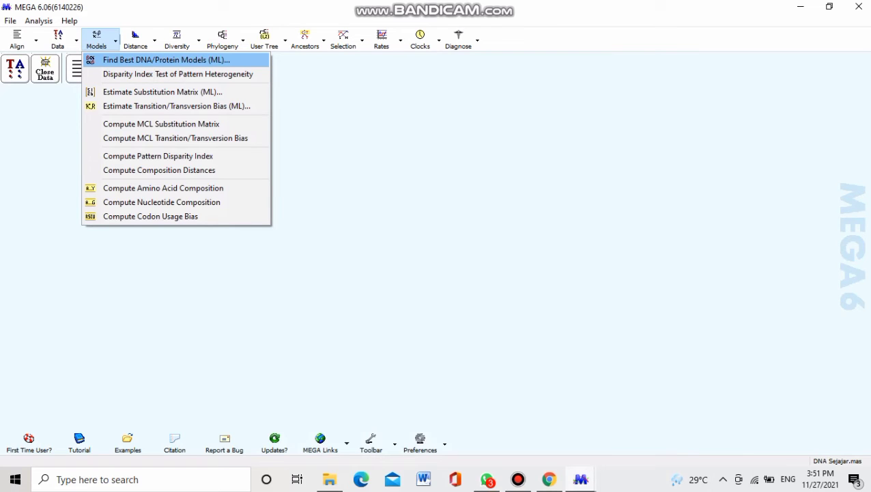
pyautogui.click(166, 61)
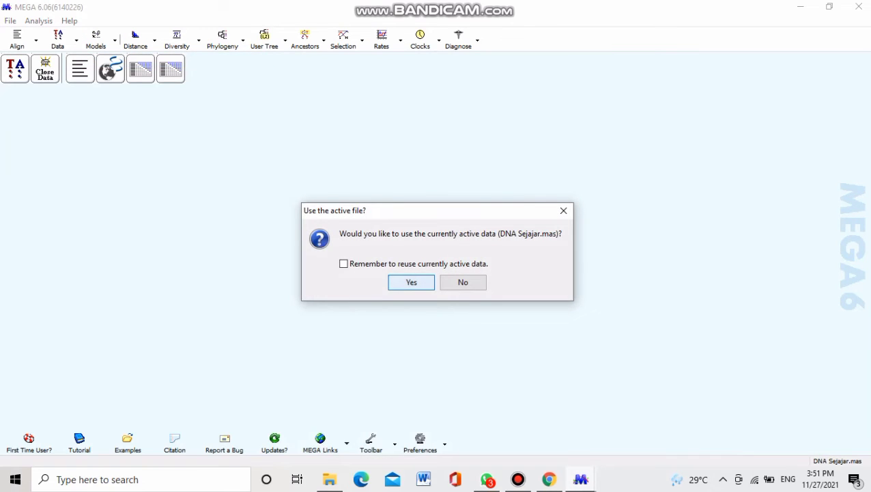
pyautogui.press('Return')
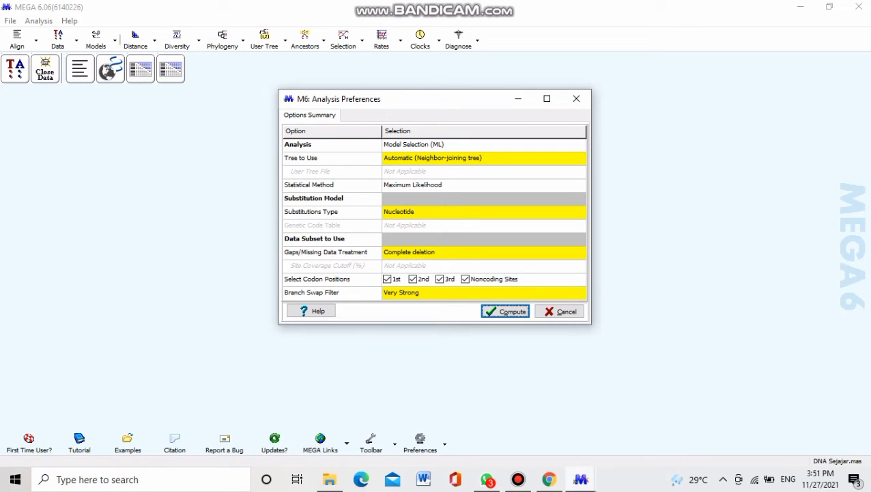
pyautogui.press('Return')
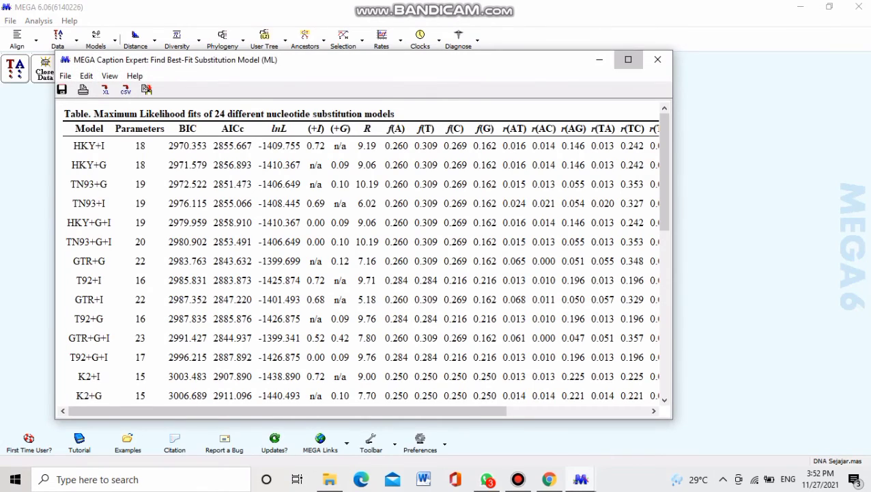
# Step: Maximize the best-fit substitution model table, review the listed models and notes, and minimize the window
pyautogui.click(628, 60)
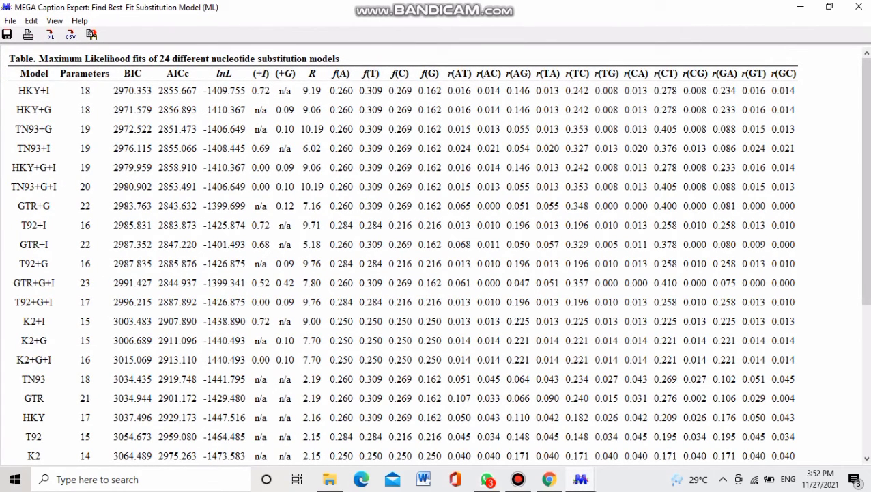
pyautogui.scroll(-5, 438, 252)
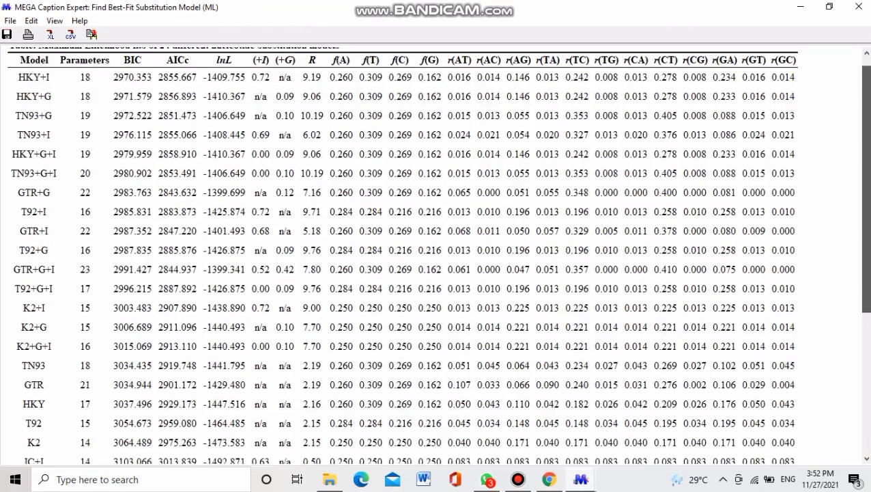
pyautogui.scroll(-2, 437, 252)
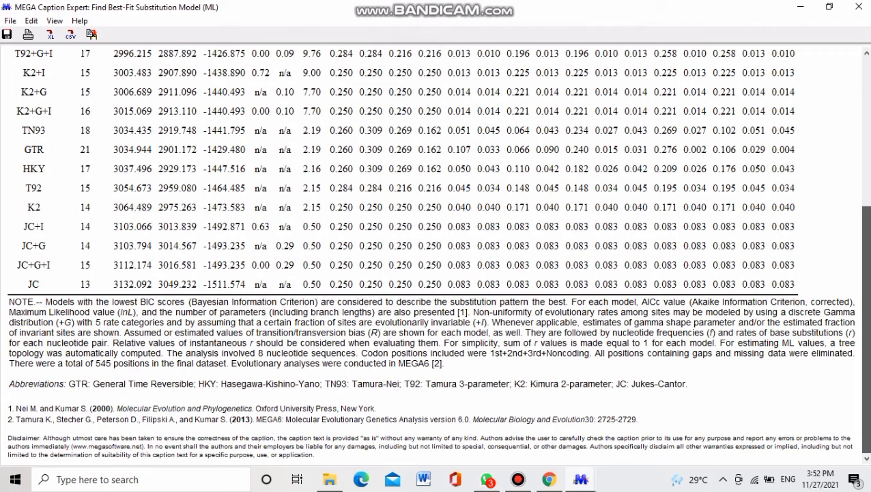
pyautogui.click(800, 7)
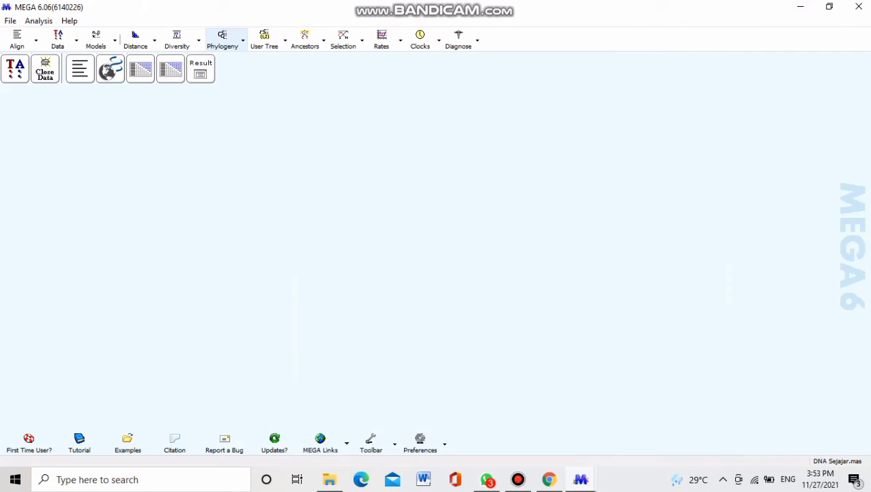
# Step: Construct a Maximum Likelihood tree from the active data with the Hasegawa-Kishino-Yano model, uniform rates and no phylogeny test, and maximize the tree window
pyautogui.click(223, 39)
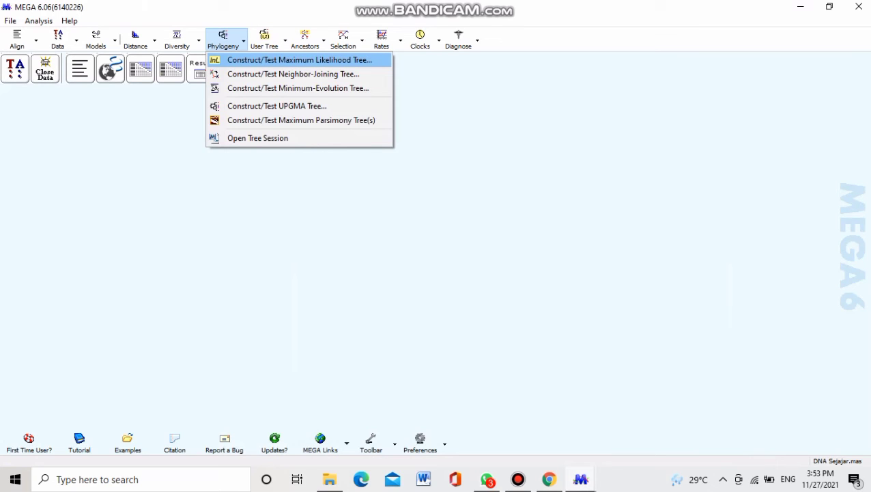
pyautogui.click(299, 60)
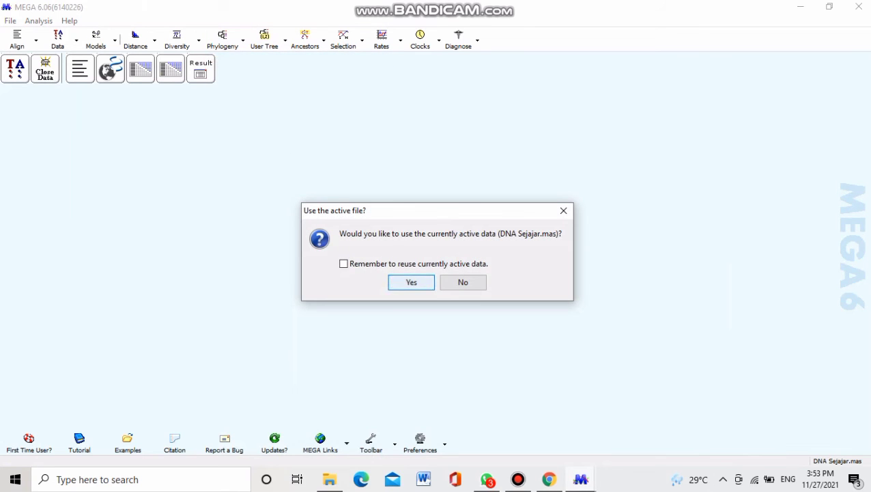
pyautogui.click(412, 282)
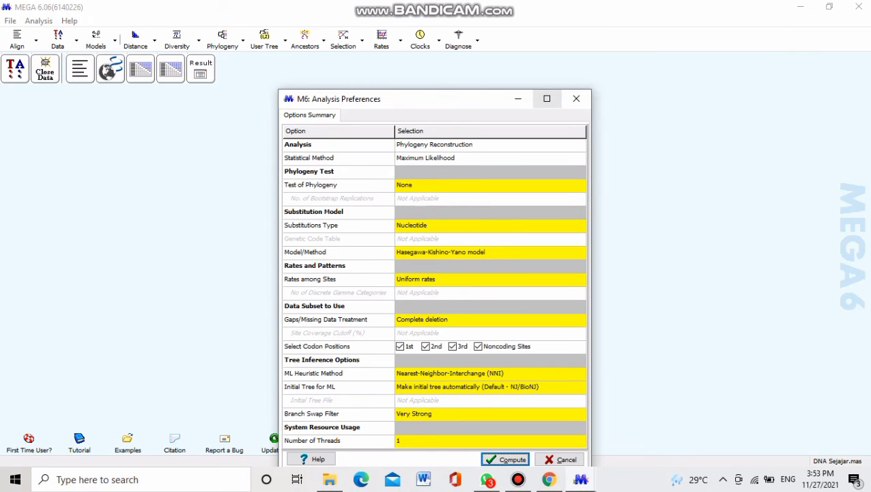
pyautogui.click(547, 98)
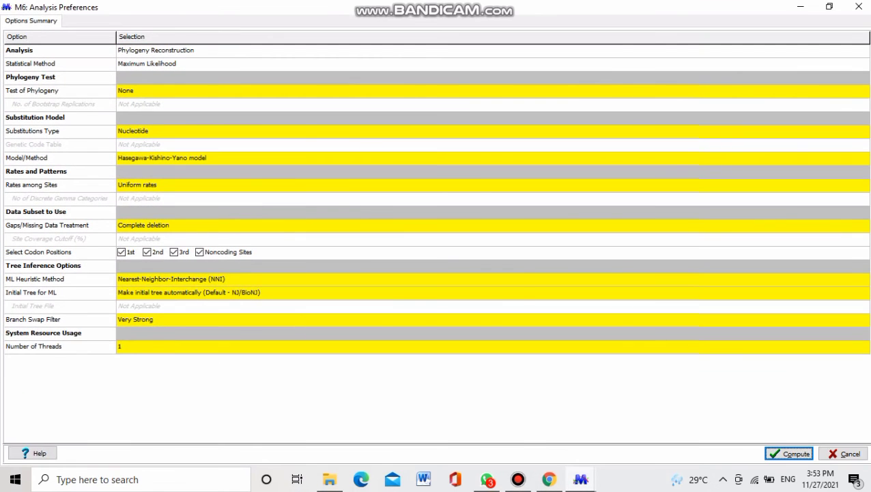
pyautogui.click(146, 64)
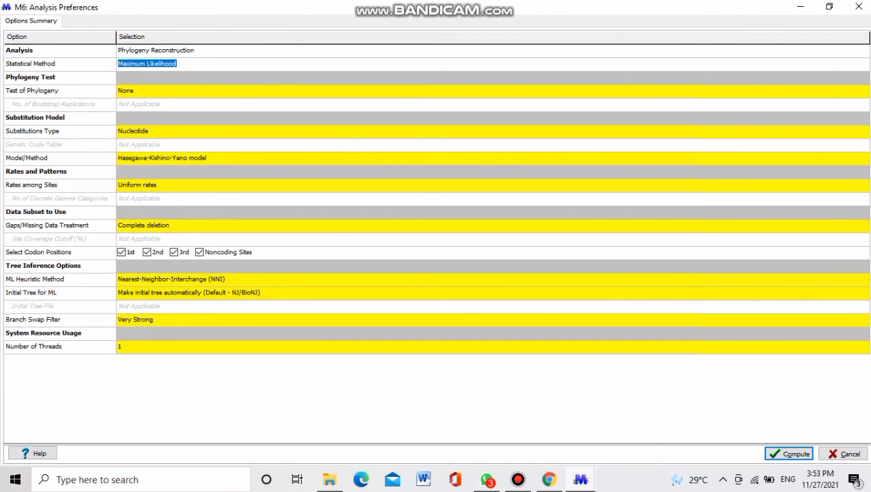
pyautogui.click(176, 64)
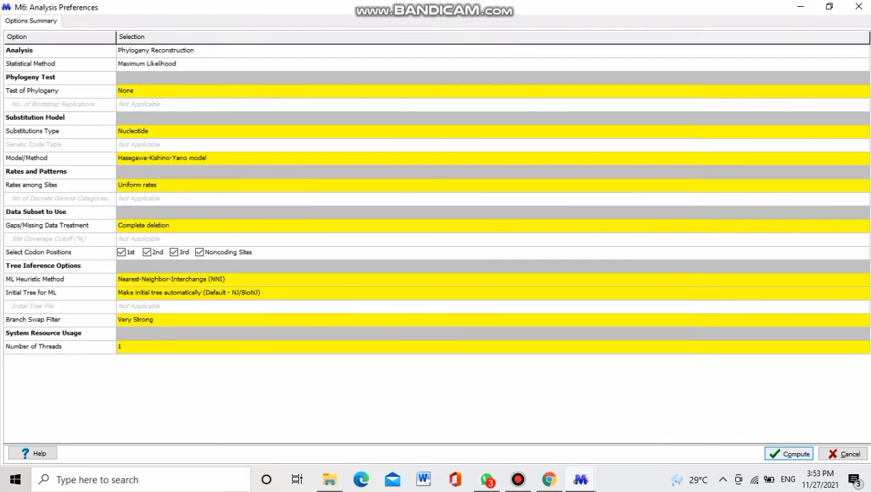
pyautogui.press('Return')
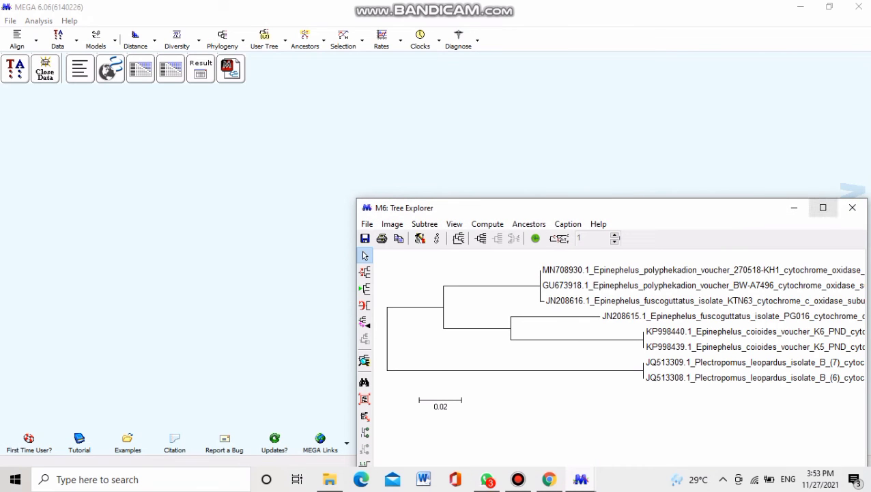
pyautogui.click(823, 208)
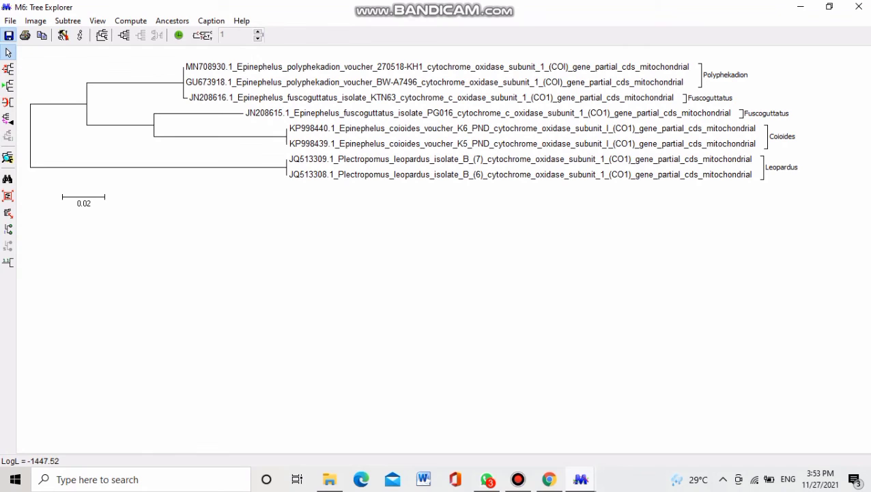
# Step: Save the Maximum Likelihood tree session as "PohoFilogeni1" in the Sejajar folder and minimize the tree window
pyautogui.hotkey('ctrl', 's')
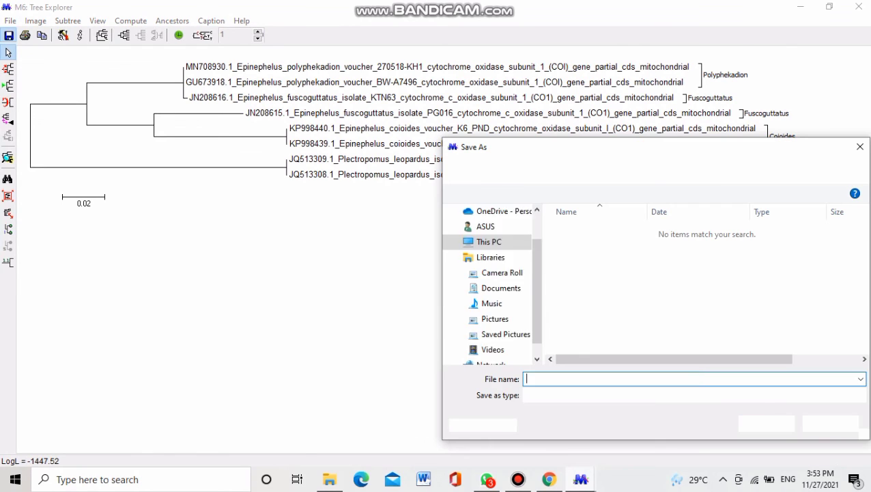
pyautogui.write('P')
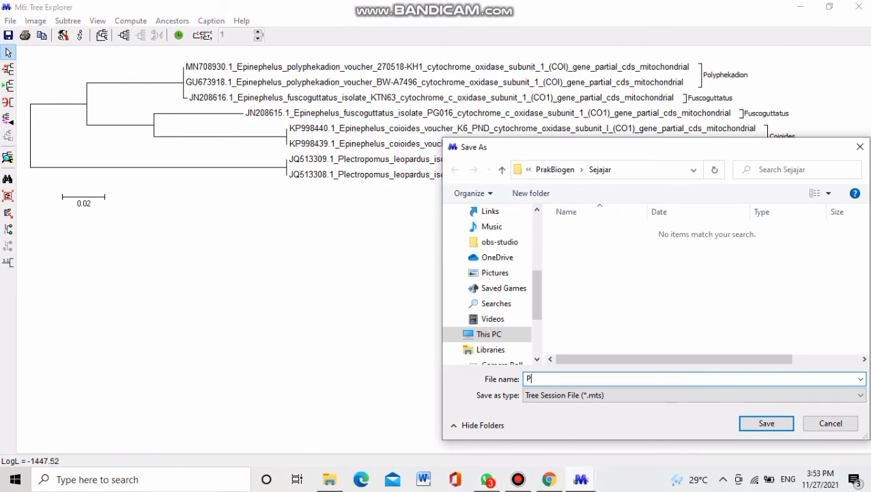
pyautogui.write('ohoFilogeni1')
pyautogui.press('Return')
pyautogui.click(801, 7)
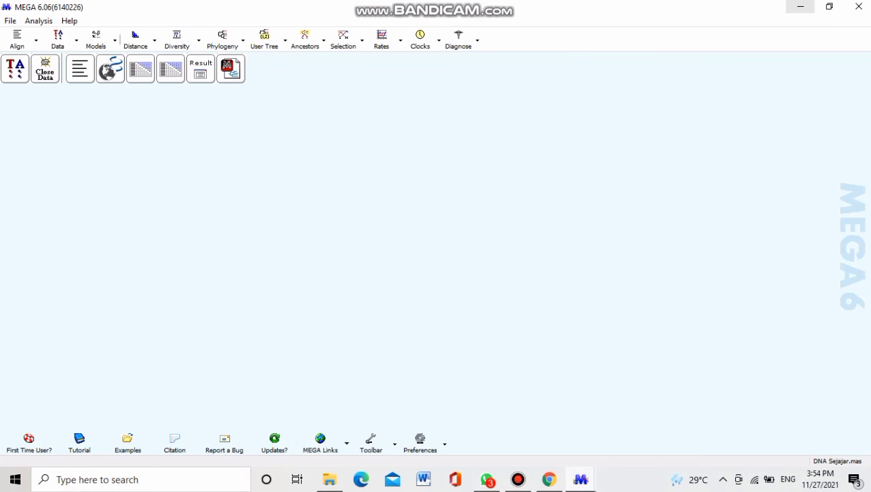
# Step: Construct a Neighbor-Joining tree from the active data with Maximum Composite Likelihood, uniform rates and no phylogeny test, and maximize the tree window
pyautogui.click(224, 38)
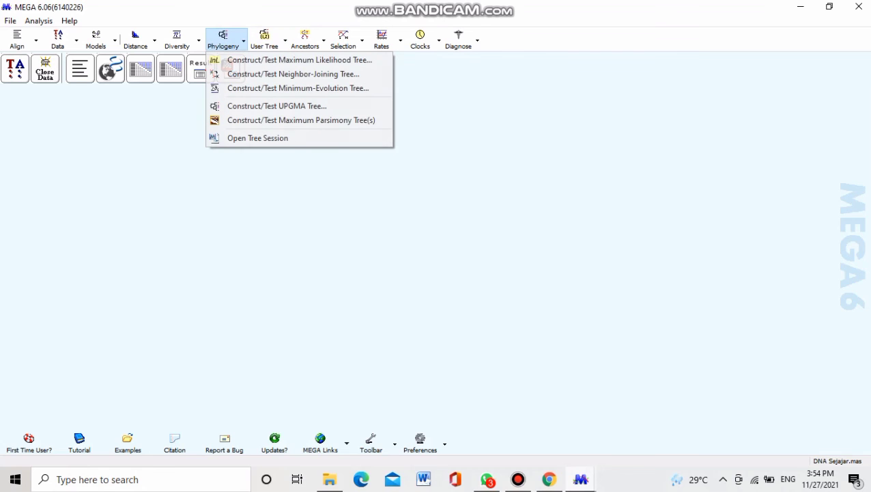
pyautogui.click(213, 73)
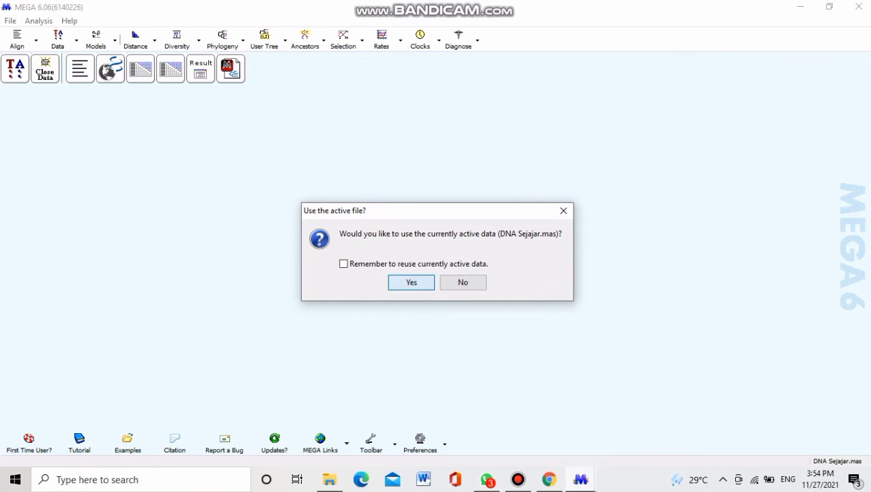
pyautogui.press('Return')
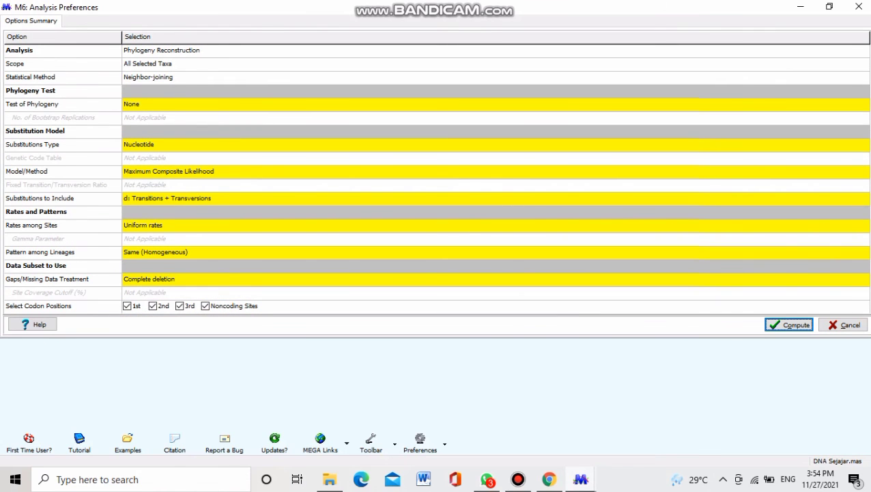
pyautogui.press('Return')
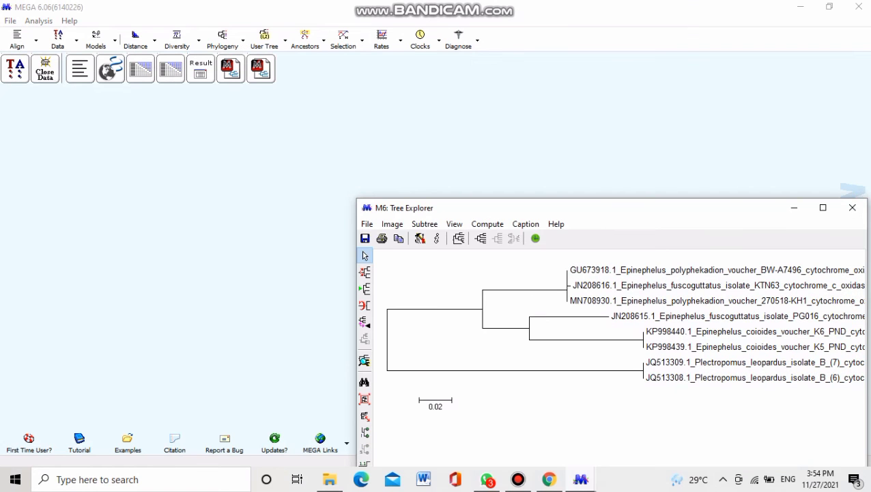
pyautogui.click(823, 208)
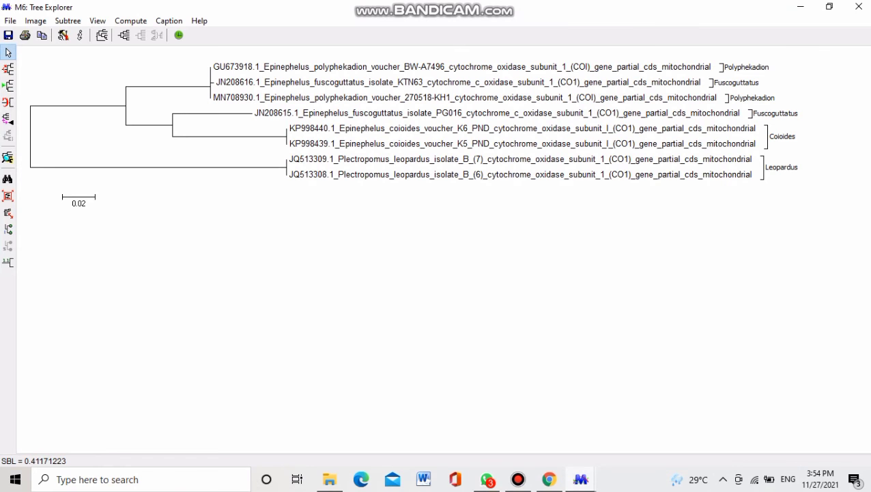
# Step: Save the Neighbor-Joining tree as the Tree Session File "Pohonfilogeni2" in the Sejajar folder and minimize the tree window
pyautogui.click(9, 35)
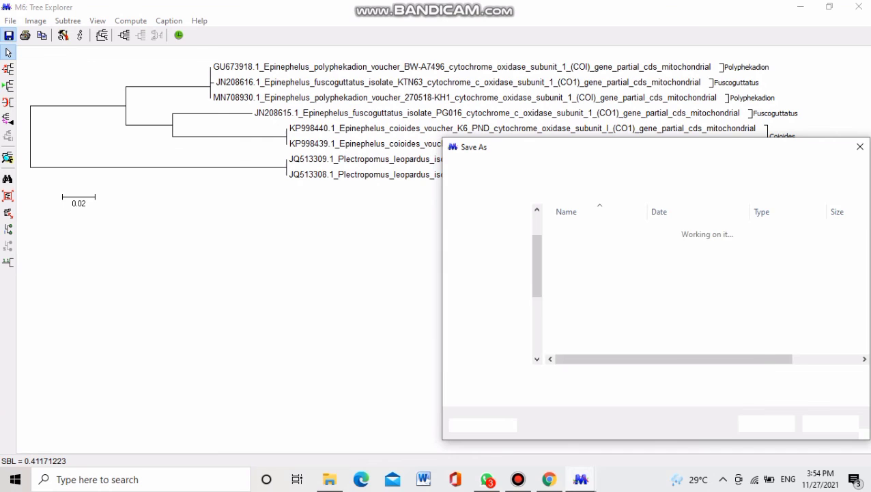
pyautogui.write('Pohon')
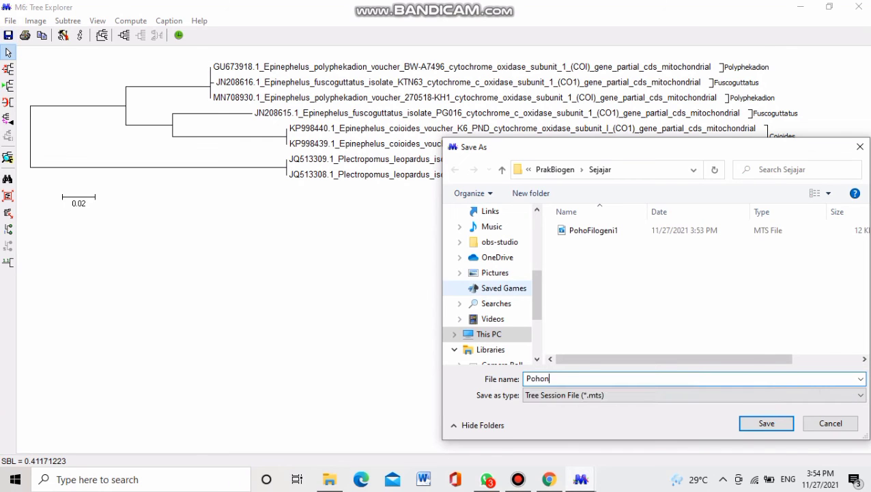
pyautogui.write('filogeni2')
pyautogui.click(690, 394)
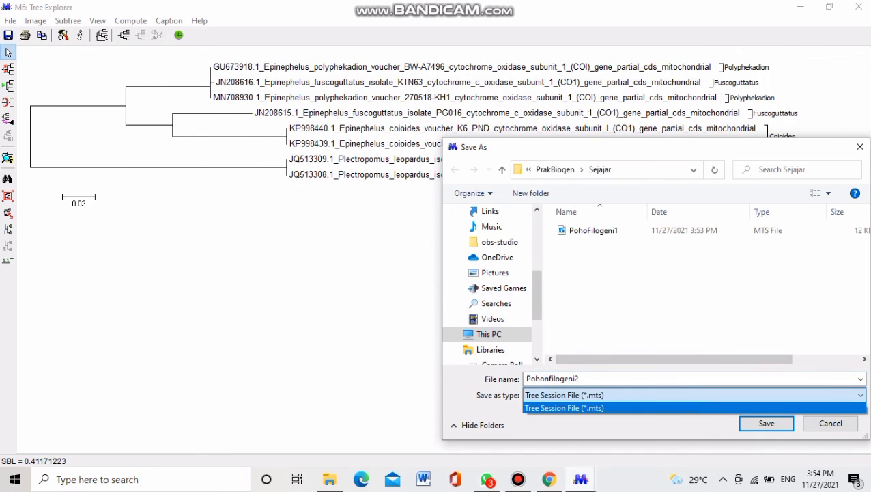
pyautogui.click(690, 404)
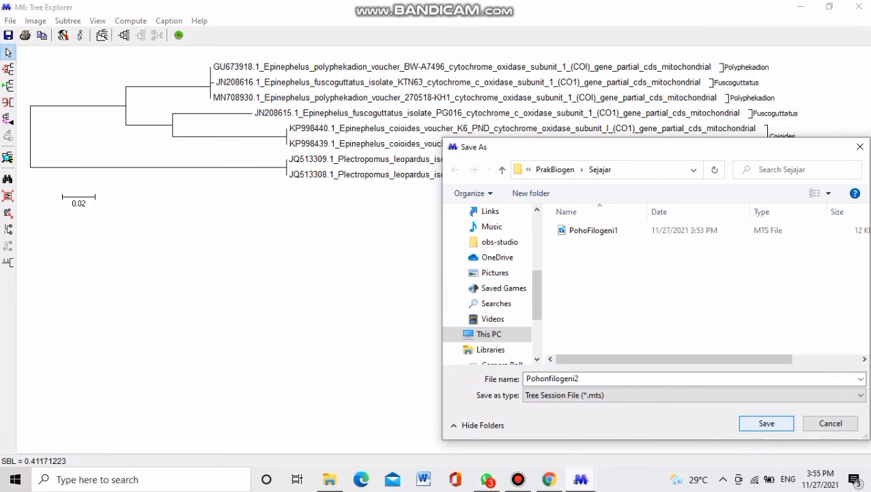
pyautogui.click(766, 422)
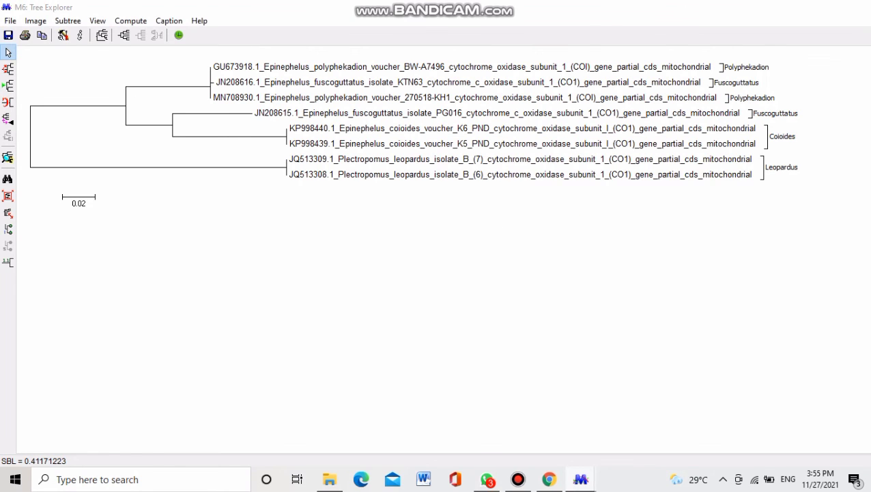
pyautogui.click(801, 7)
pyautogui.moveTo(260, 69)
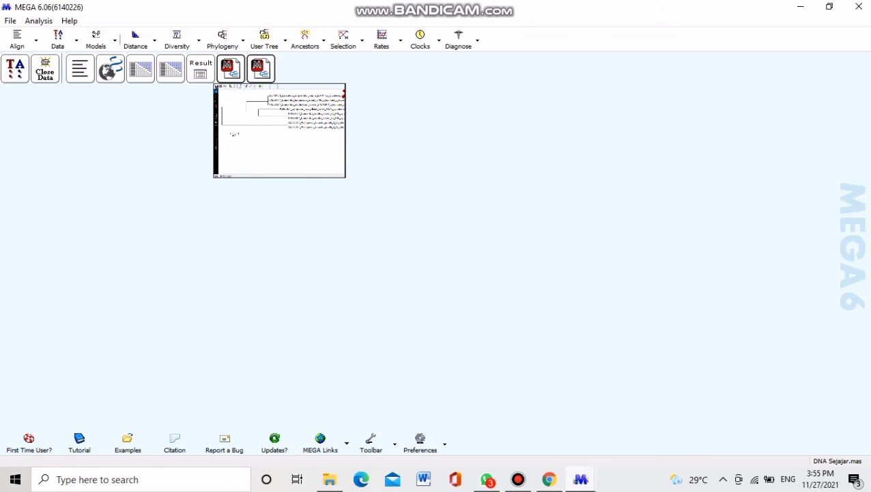